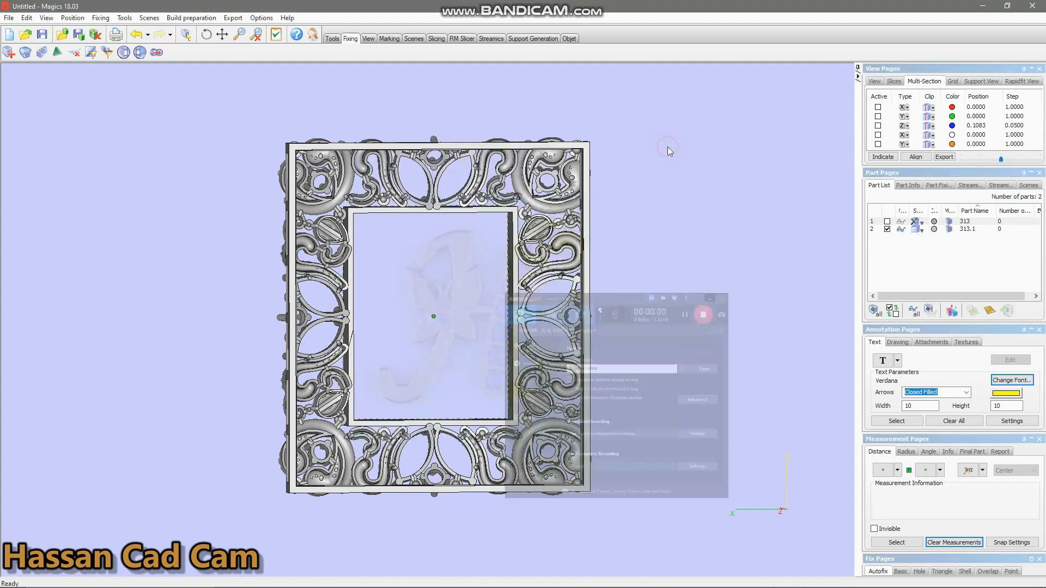
# Start Prop Generation with the circle shape and set the end-section width to 0.45 mm for adding props.
pyautogui.scroll(2, 507, 250)
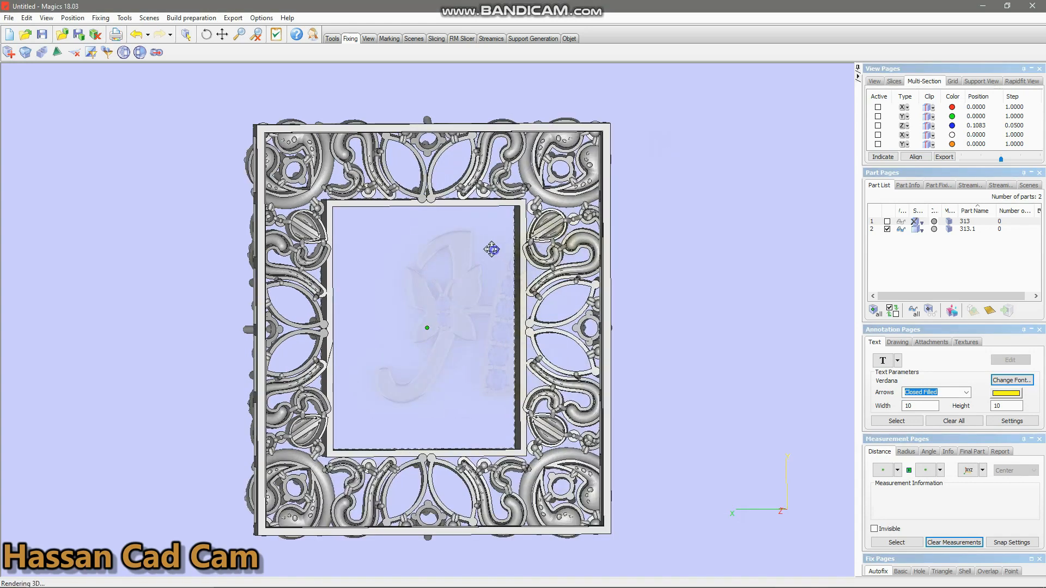
pyautogui.click(333, 39)
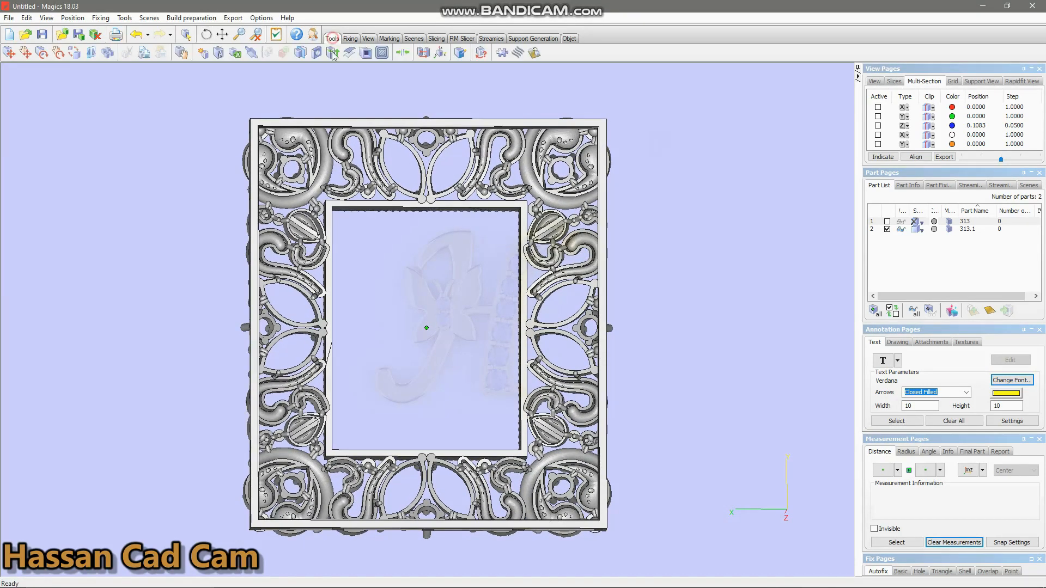
pyautogui.click(250, 53)
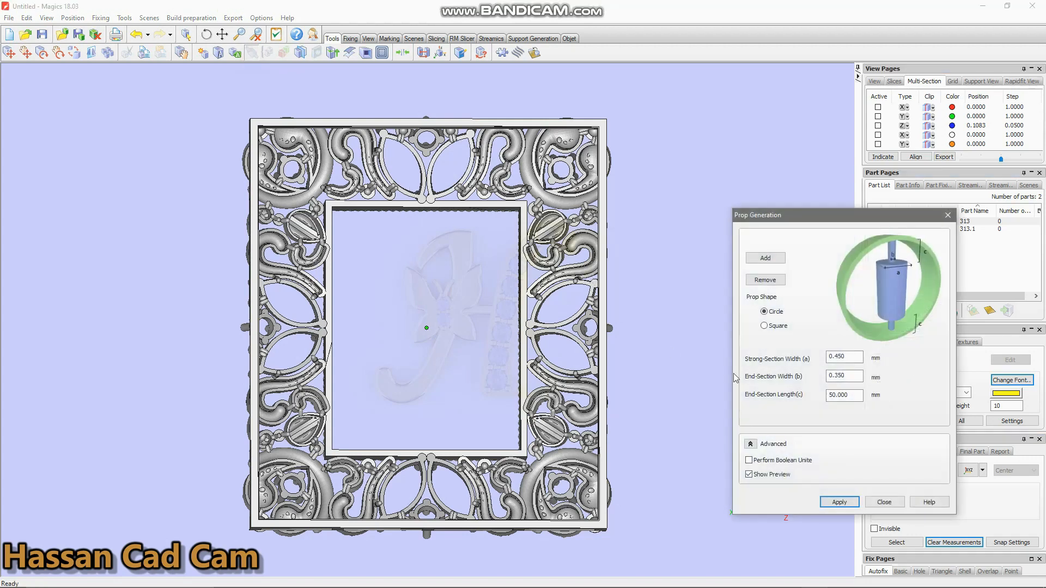
pyautogui.click(846, 358)
pyautogui.click(765, 258)
# Add two short props from the inner frame's right side to the paired leaf tips.
pyautogui.scroll(-2, 573, 301)
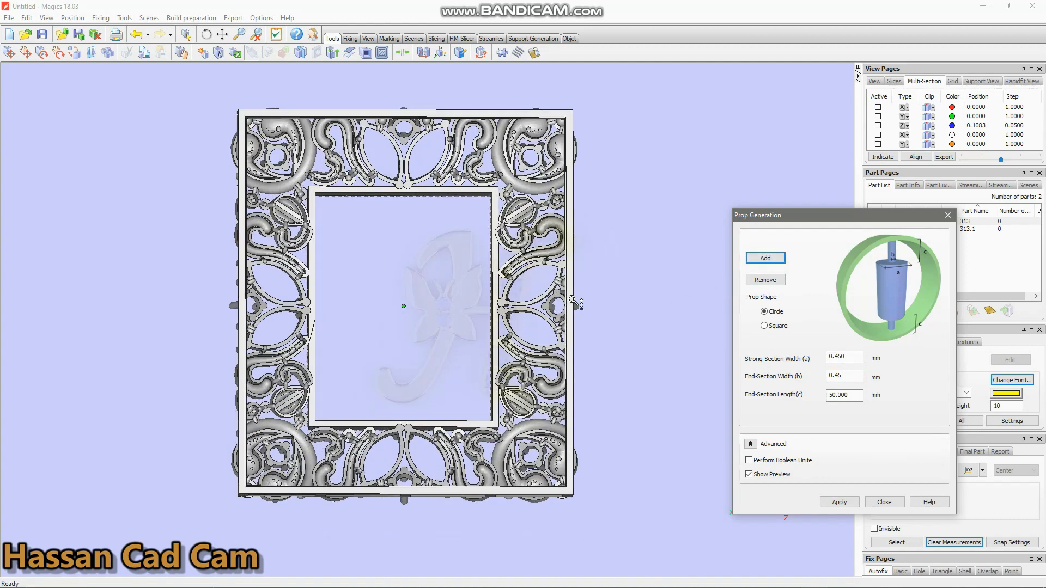
pyautogui.scroll(6, 573, 301)
pyautogui.click(510, 326)
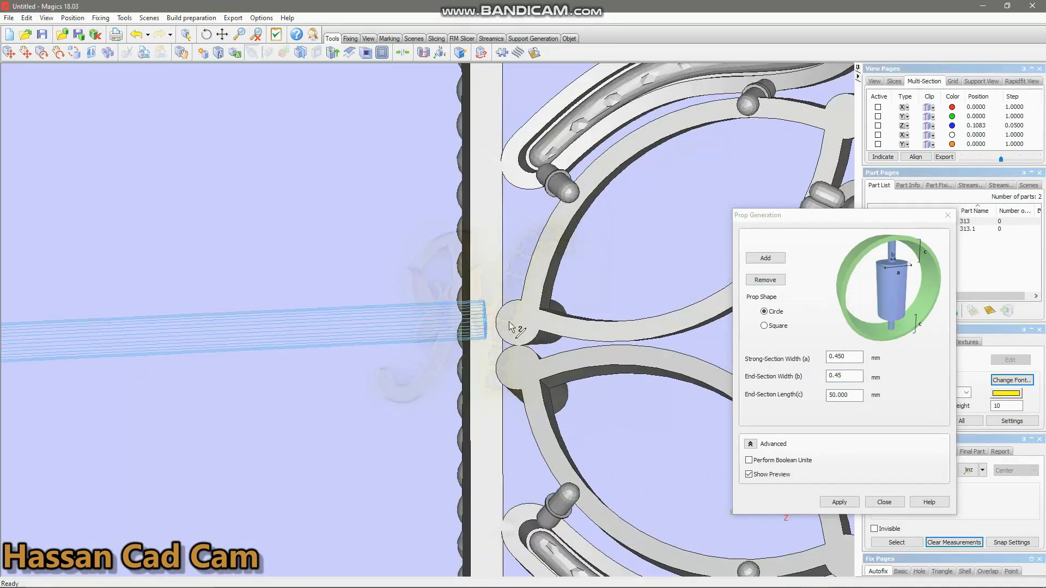
pyautogui.click(510, 323)
pyautogui.click(493, 367)
pyautogui.scroll(-3, 493, 367)
pyautogui.moveTo(493, 368); pyautogui.dragTo(474, 354, button='right')
pyautogui.scroll(2, 497, 375)
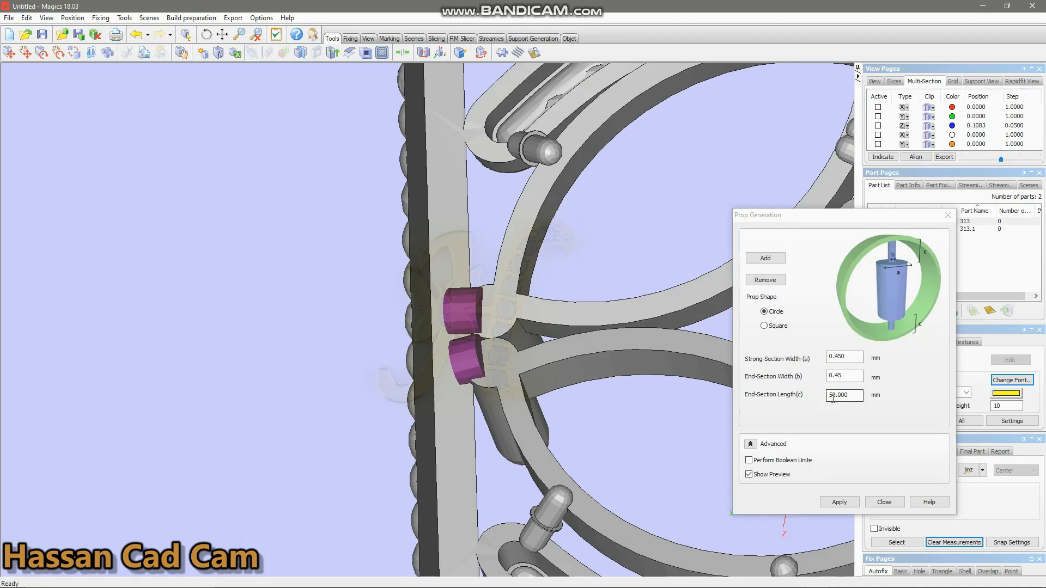
# Set the end-section length to 5 mm and add a long prop across the full height of the inner opening.
pyautogui.press('Home')
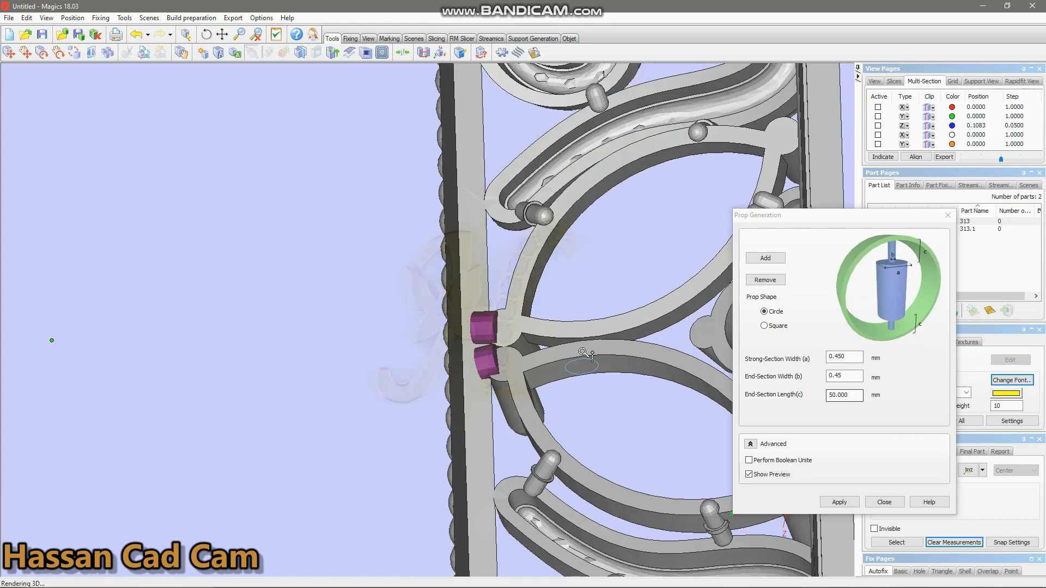
pyautogui.scroll(-3, 406, 294)
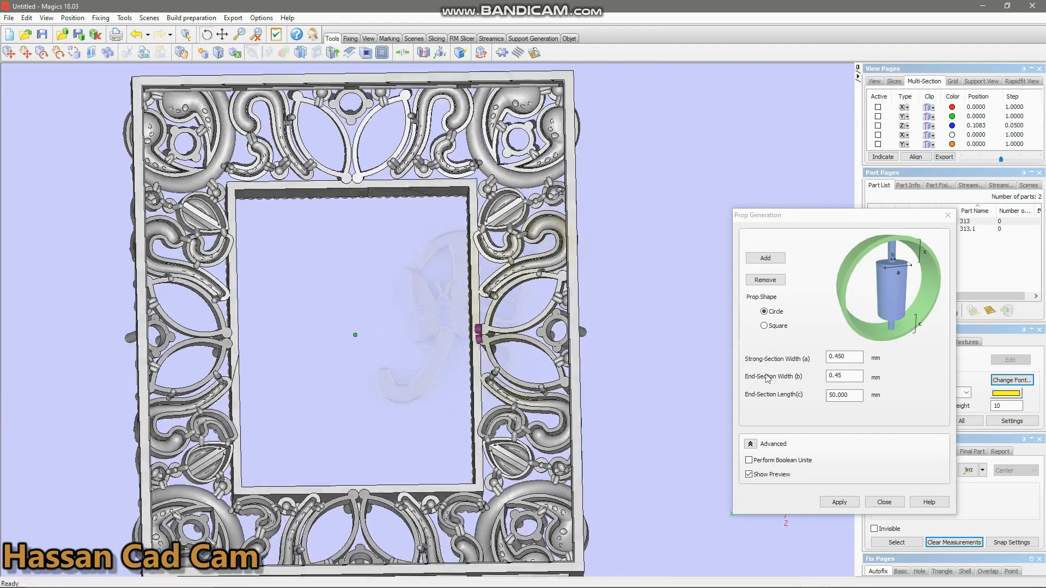
pyautogui.click(848, 396)
pyautogui.doubleClick(848, 397)
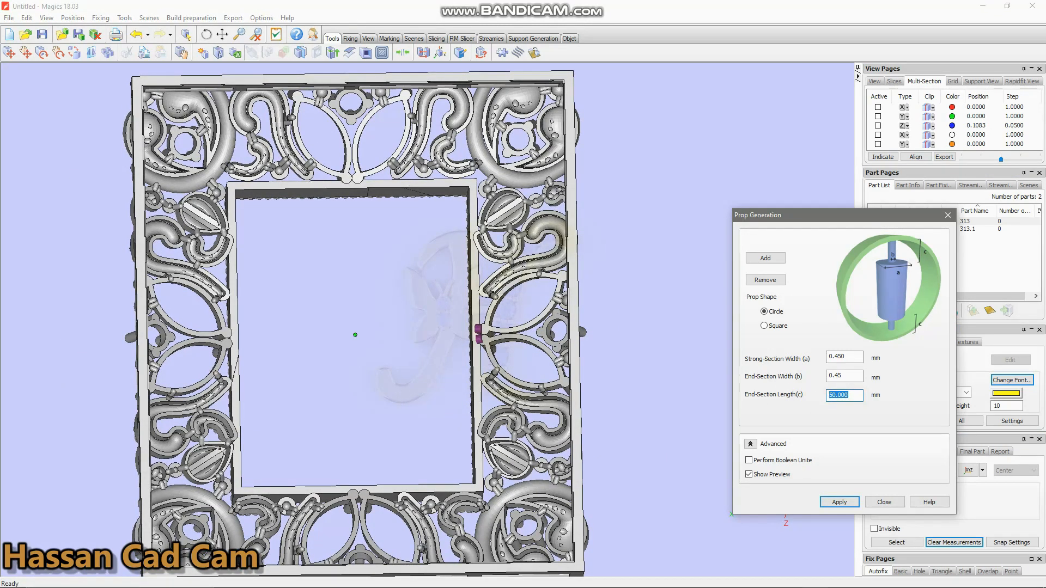
pyautogui.click(766, 258)
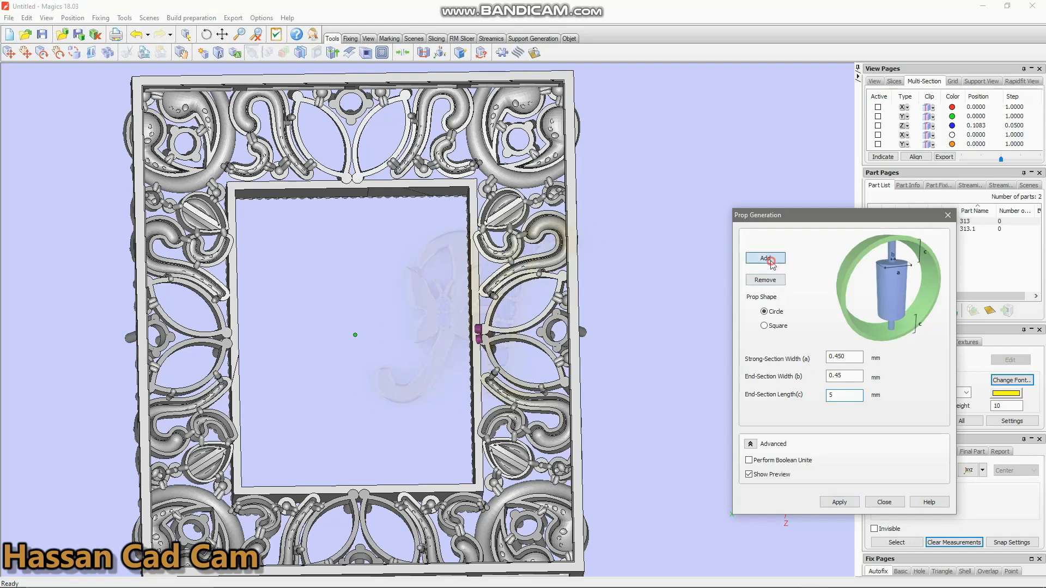
pyautogui.click(382, 188)
pyautogui.click(395, 490)
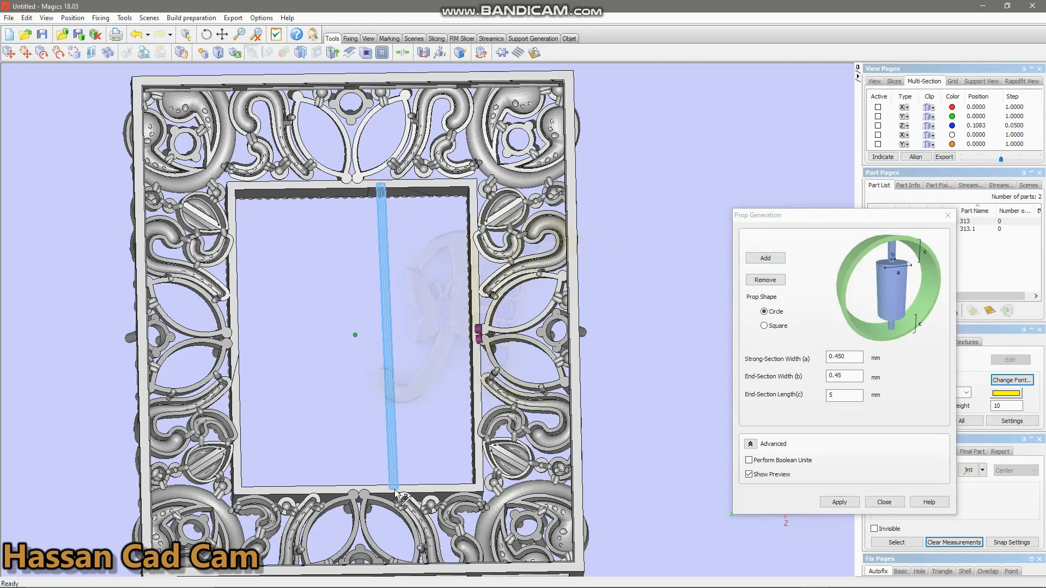
pyautogui.scroll(1, 422, 453)
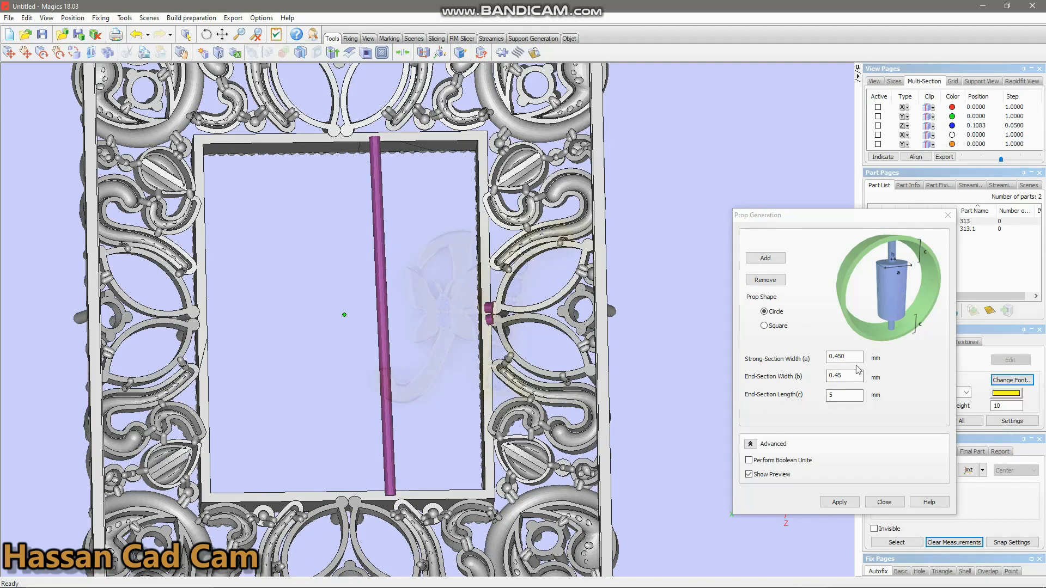
# Set the end-section width to 0.35 mm and add a short prop from the inner frame to the scroll tip below the leaf pair.
pyautogui.click(841, 357)
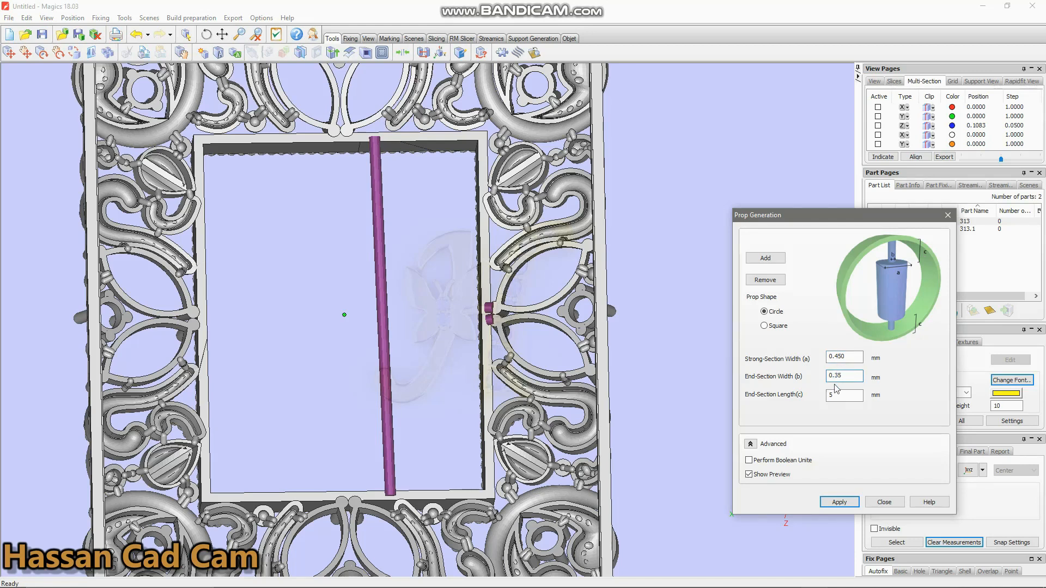
pyautogui.click(768, 263)
pyautogui.scroll(5, 492, 382)
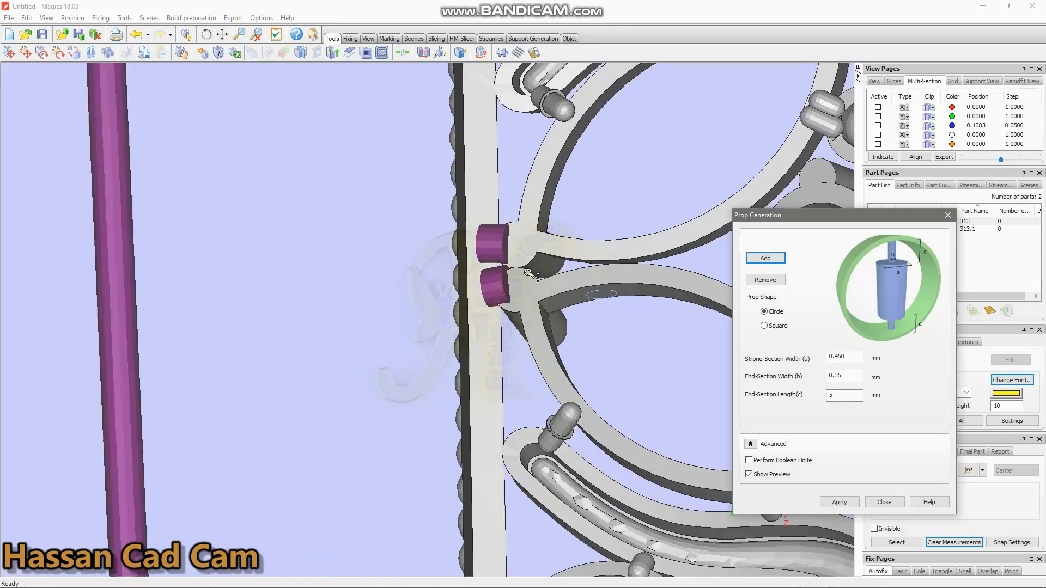
pyautogui.click(531, 462)
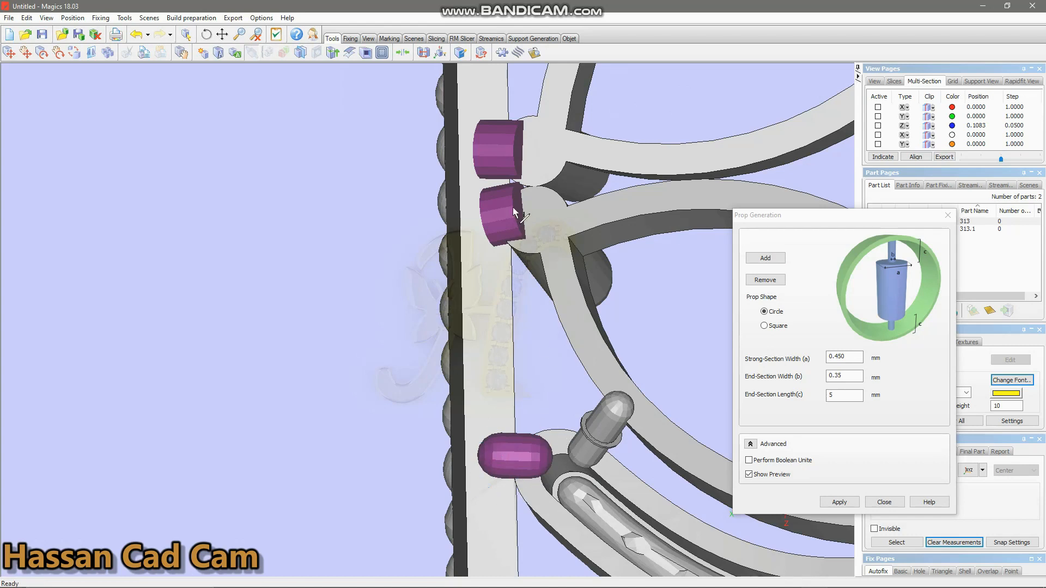
# Add a second full-height prop across the inner opening, to the left of the existing long one.
pyautogui.scroll(-5, 542, 277)
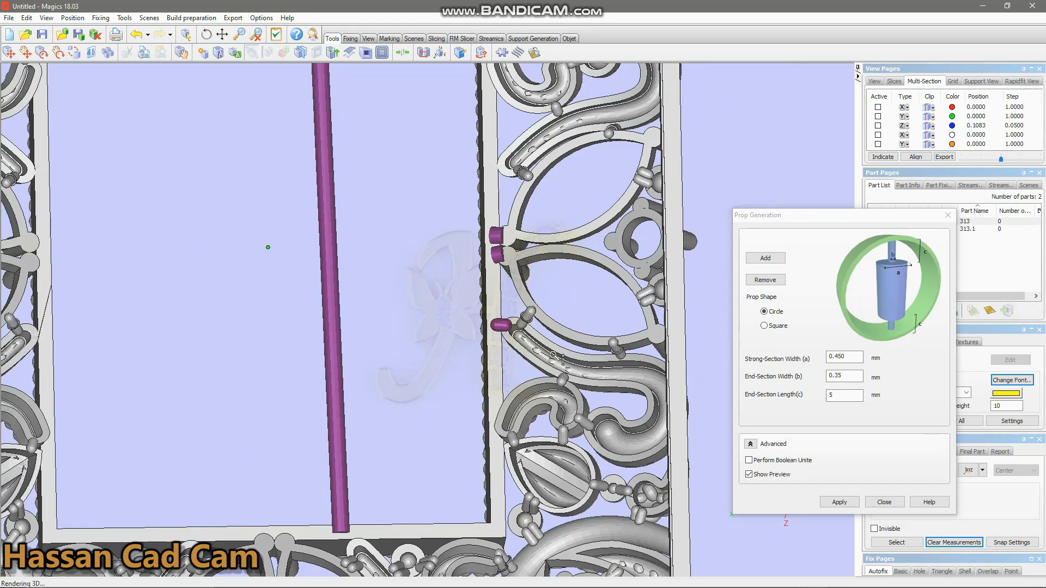
pyautogui.scroll(-2, 553, 357)
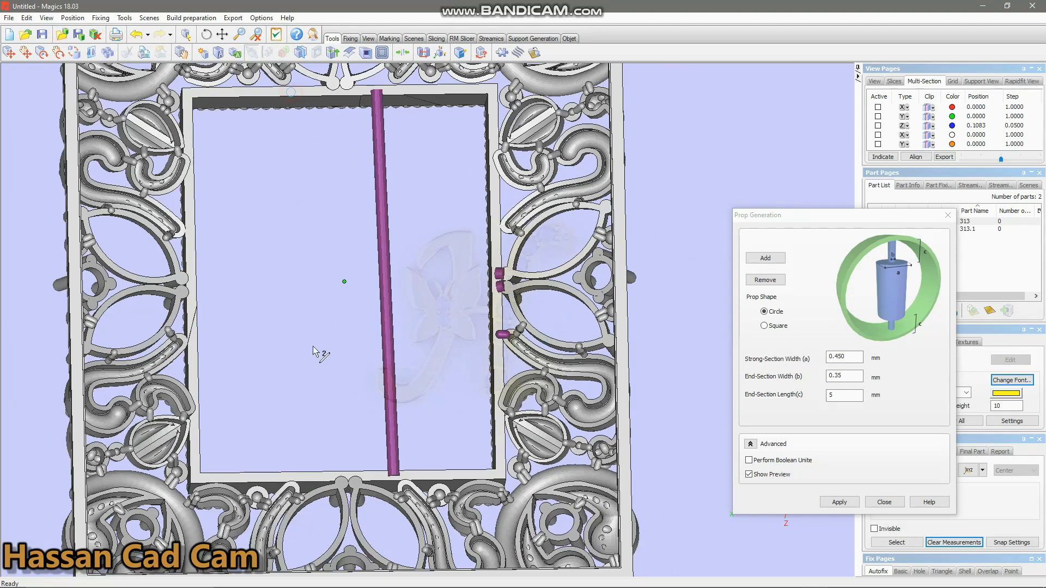
pyautogui.click(309, 480)
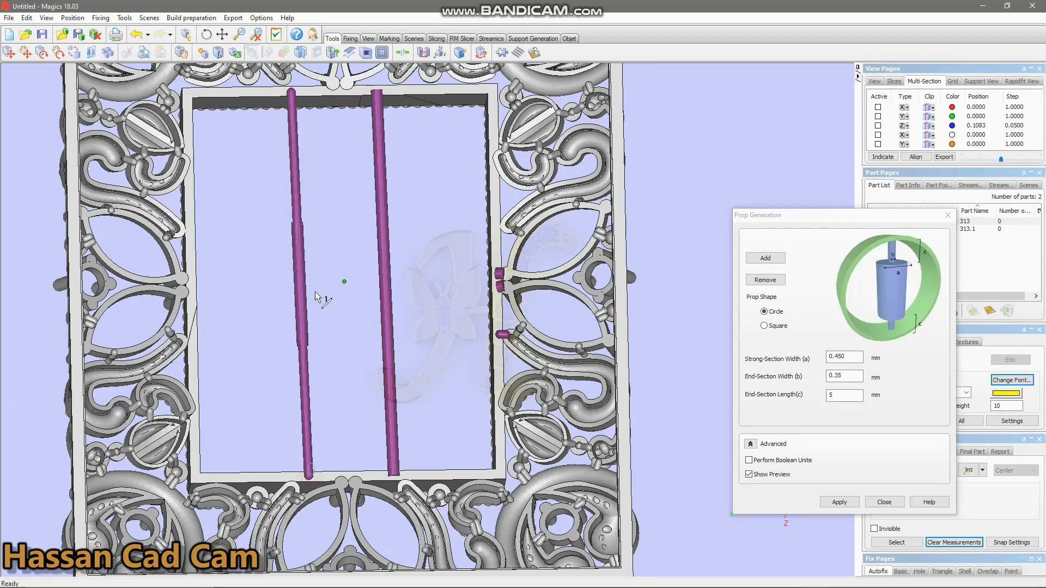
pyautogui.scroll(2, 315, 292)
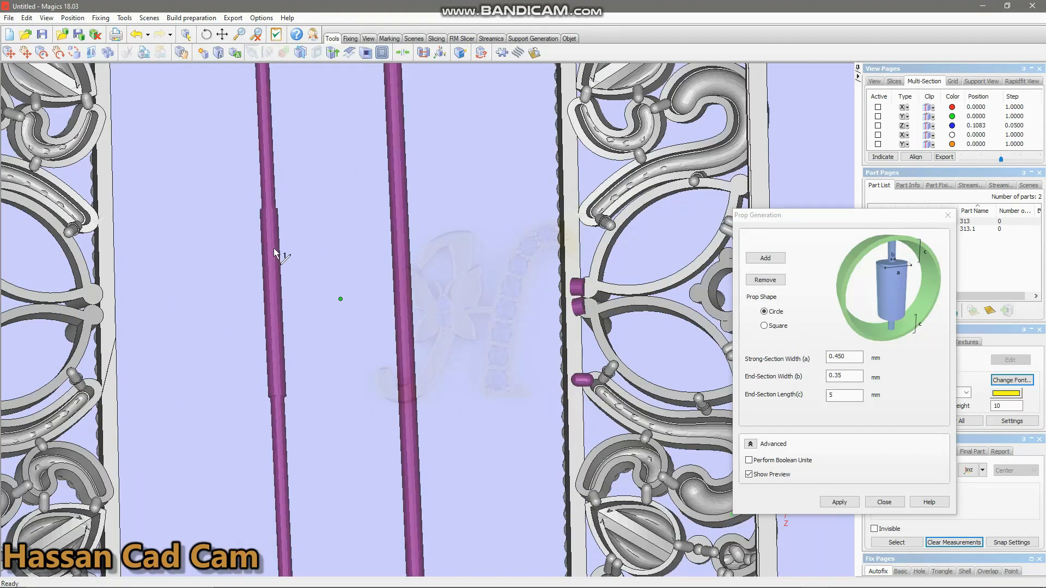
# Set the end-section length to 50 mm and add another full-height prop between the two long props.
pyautogui.click(825, 400)
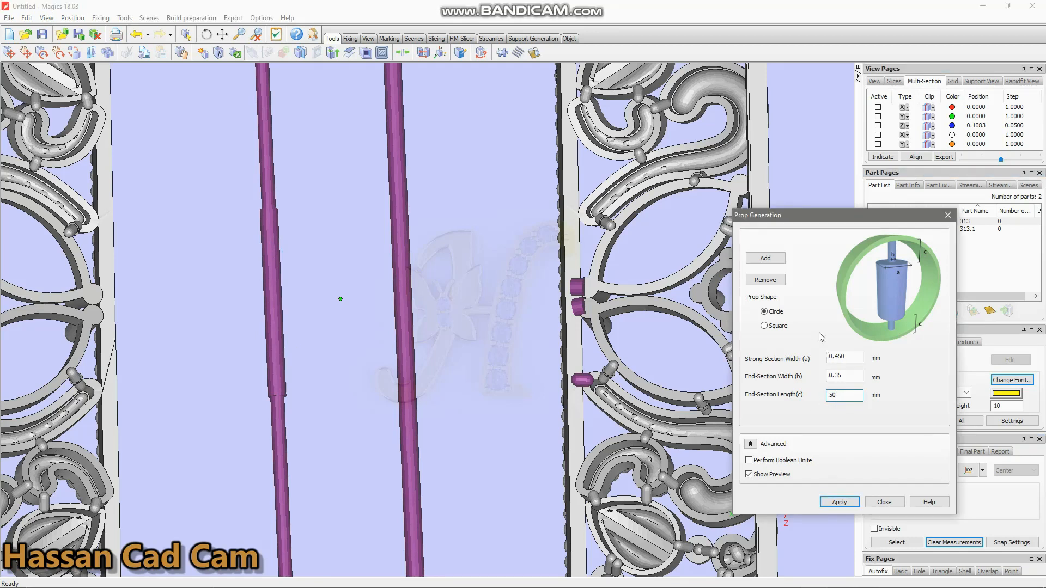
pyautogui.click(766, 258)
pyautogui.scroll(-2, 343, 310)
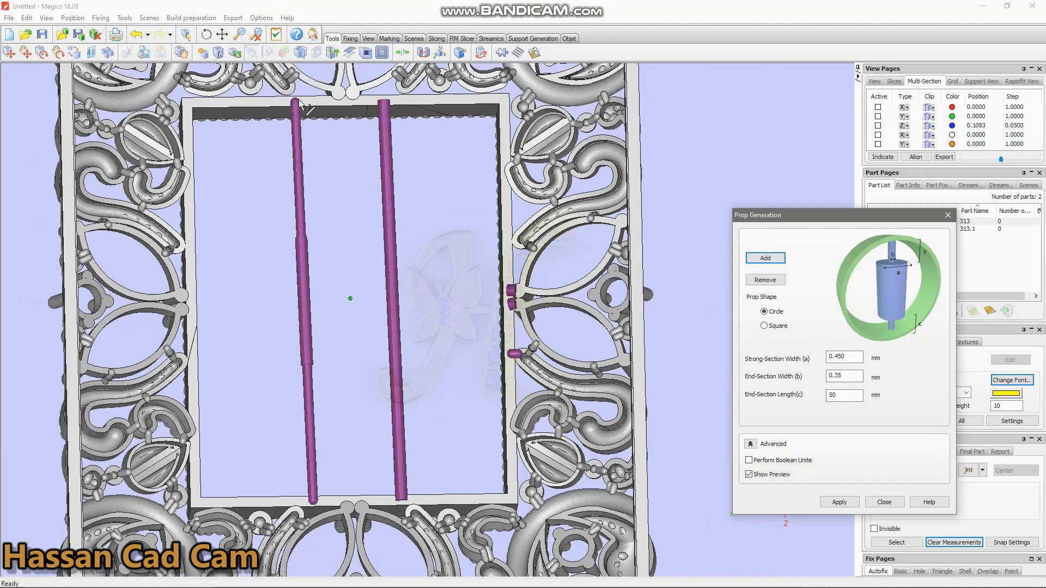
pyautogui.click(325, 107)
pyautogui.click(338, 501)
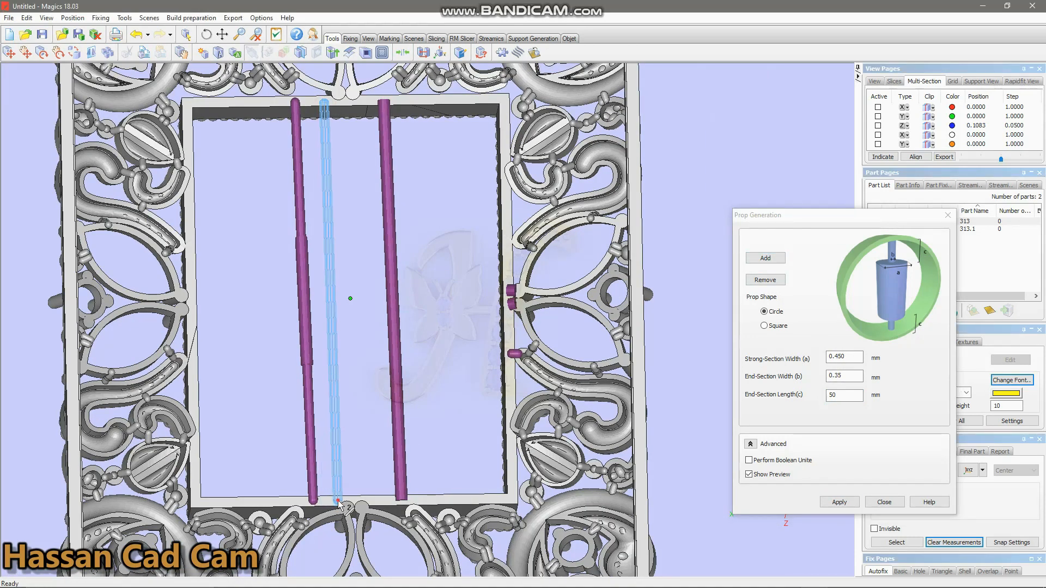
pyautogui.scroll(2, 367, 323)
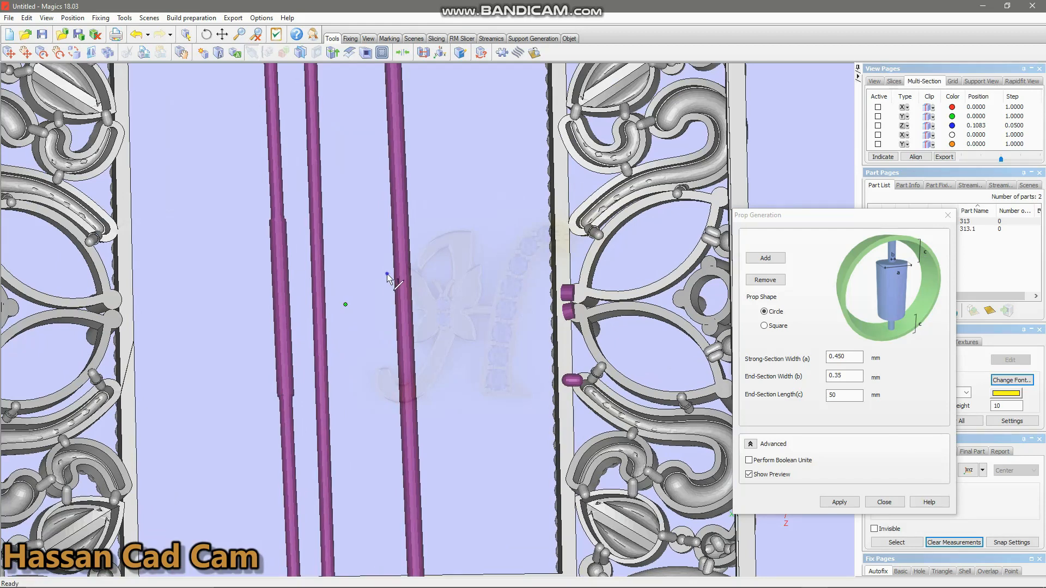
pyautogui.scroll(-5, 384, 299)
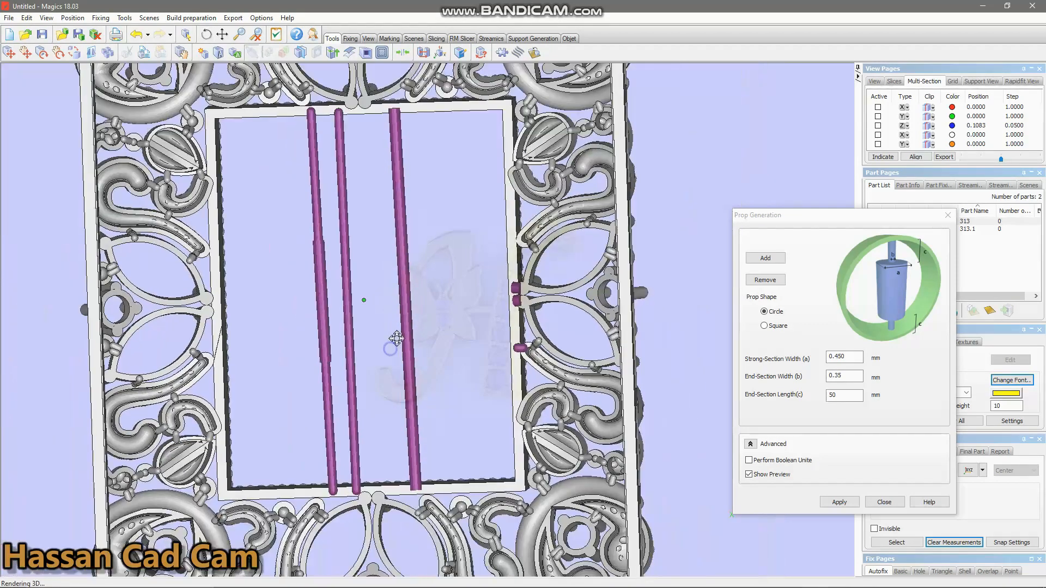
# Remove the three long props from the inner opening and the short props at the right-hand leaf tips.
pyautogui.click(769, 282)
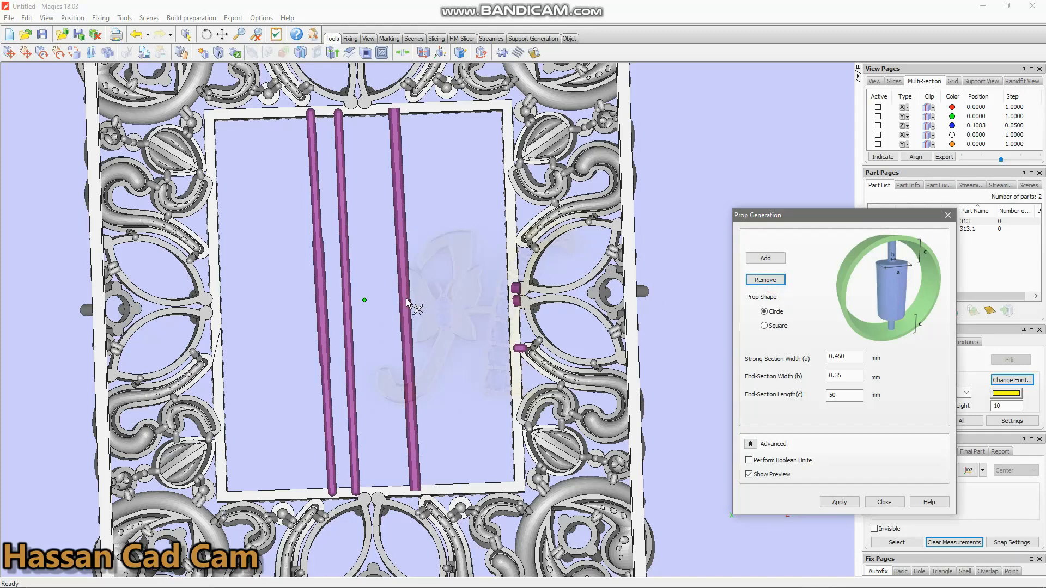
pyautogui.click(408, 303)
pyautogui.click(348, 312)
pyautogui.click(327, 325)
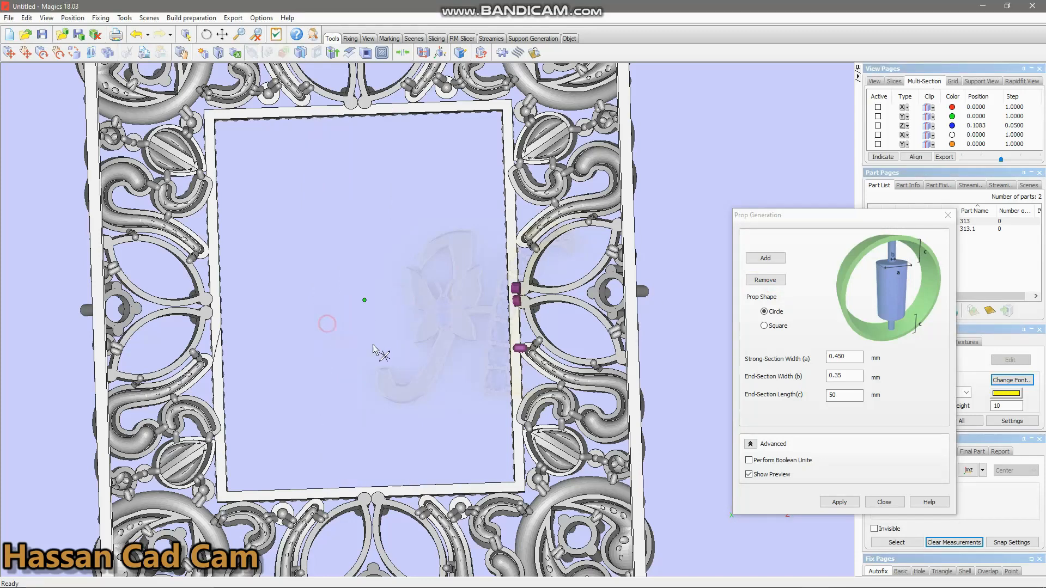
pyautogui.click(517, 291)
# Add a diagonal prop from the upper tip of the right-hand leaf pair to the inner frame.
pyautogui.click(766, 258)
pyautogui.scroll(-3, 583, 283)
pyautogui.scroll(5, 511, 300)
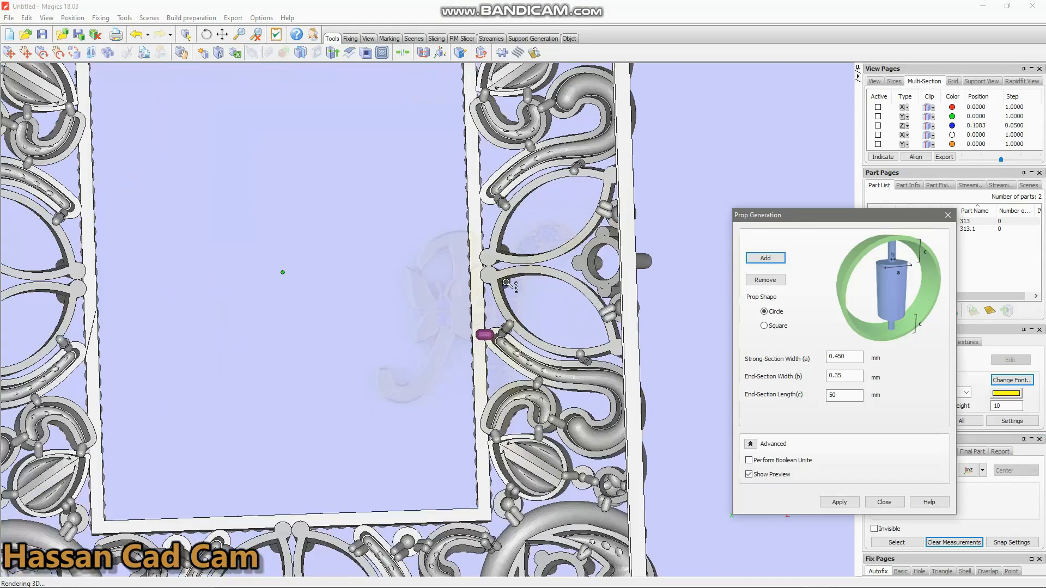
pyautogui.click(500, 234)
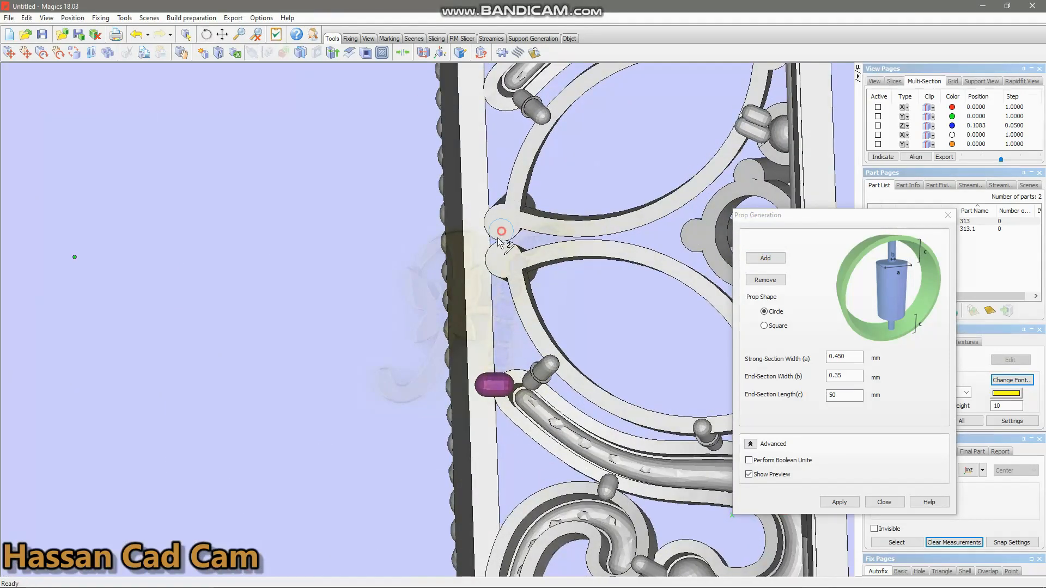
pyautogui.click(472, 262)
# Add props joining the inner frame to the small right-hand curl, the bead beside the lower-right corner and the curl below it.
pyautogui.scroll(-3, 429, 224)
pyautogui.scroll(3, 518, 382)
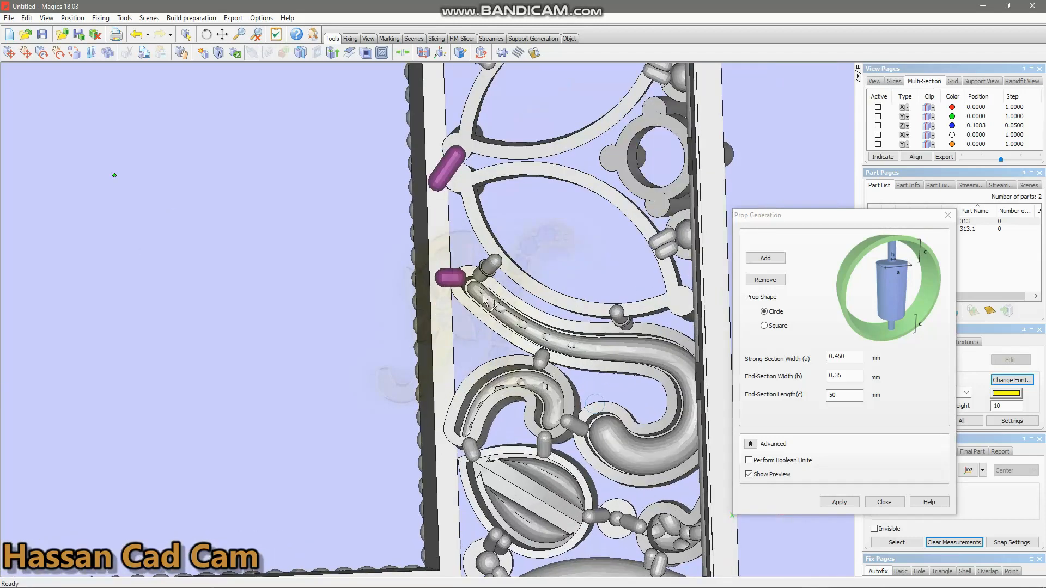
pyautogui.click(451, 371)
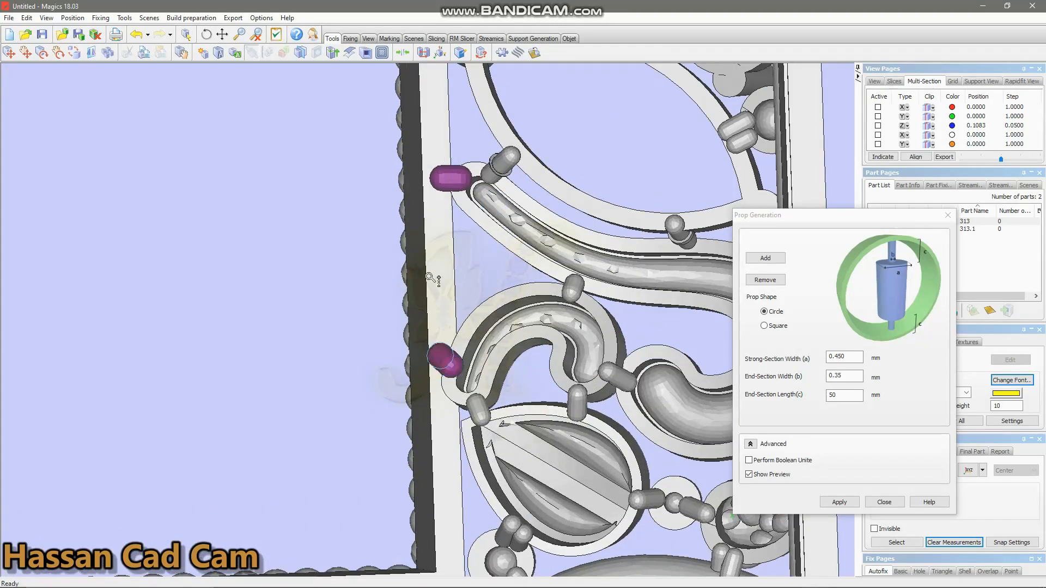
pyautogui.scroll(-3, 436, 229)
pyautogui.scroll(3, 451, 422)
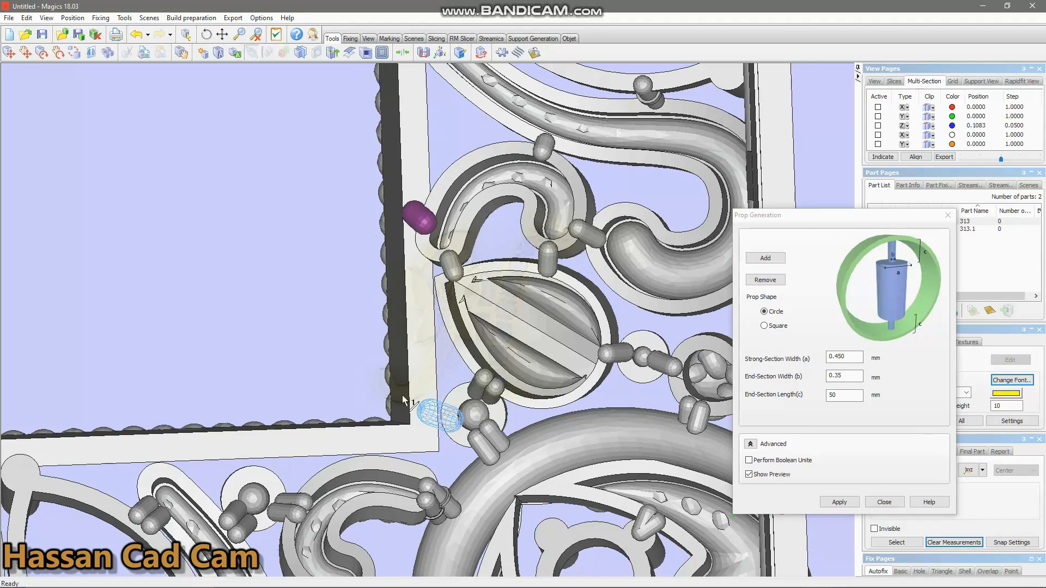
pyautogui.click(450, 424)
pyautogui.click(377, 444)
# Add props from the inner frame's bottom edge to the adjacent bead and the neighbouring scroll tip.
pyautogui.scroll(-3, 435, 362)
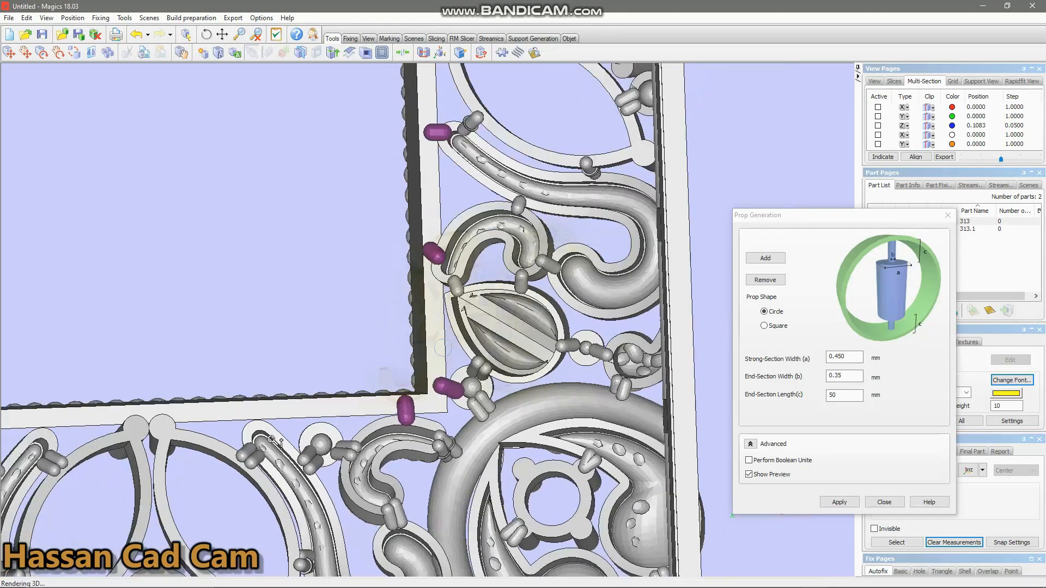
pyautogui.scroll(3, 305, 414)
pyautogui.click(306, 424)
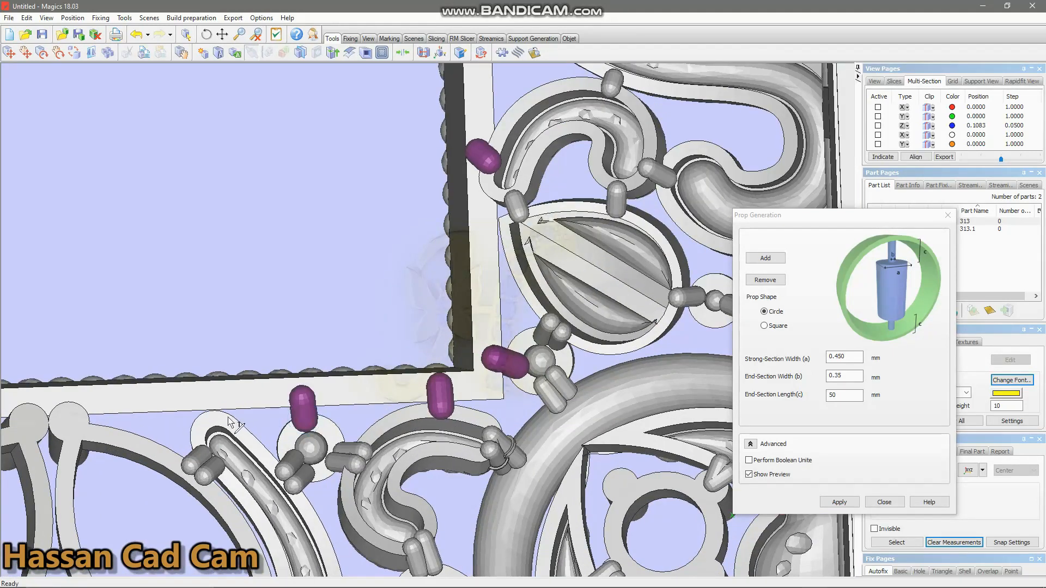
pyautogui.click(209, 429)
# Add a slanted prop from the inner frame's bottom edge to the tips of the lower leaf pair.
pyautogui.scroll(-1, 475, 299)
pyautogui.scroll(-1, 475, 298)
pyautogui.scroll(2, 241, 336)
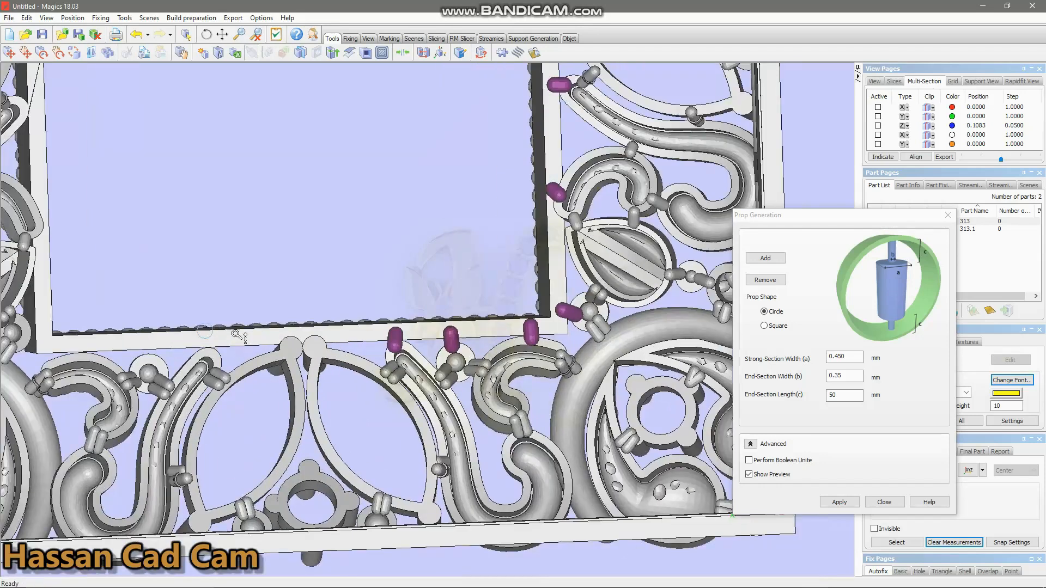
pyautogui.click(305, 337)
pyautogui.scroll(-2, 305, 340)
pyautogui.scroll(3, 292, 402)
pyautogui.scroll(2, 291, 401)
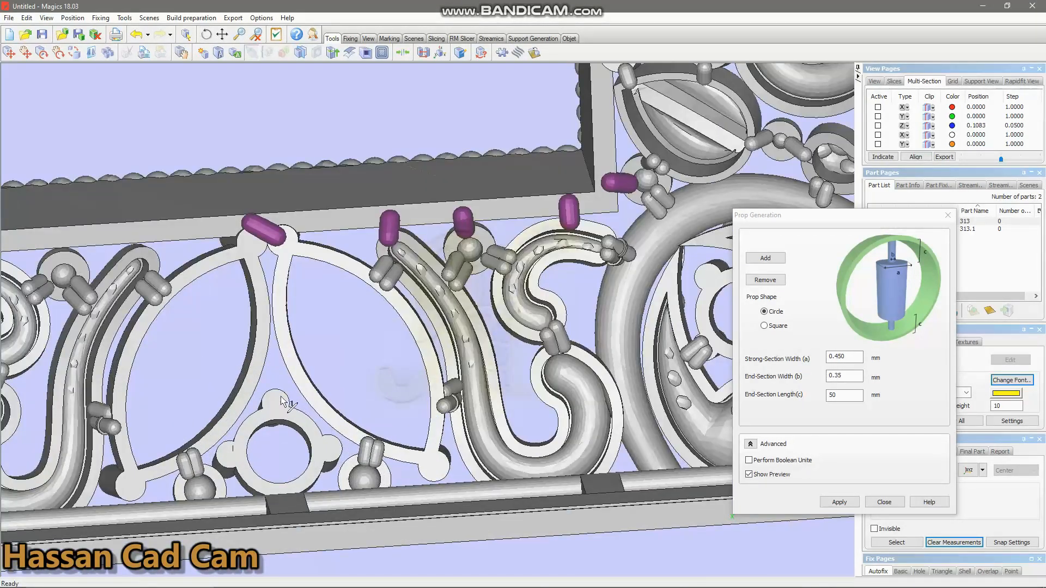
# Add props joining the lower ring's upper and right lobes to the right leaf, and the leaf's lower tip to the outer rail.
pyautogui.click(298, 378)
pyautogui.scroll(-2, 358, 382)
pyautogui.moveTo(397, 387); pyautogui.dragTo(398, 400, button='middle')
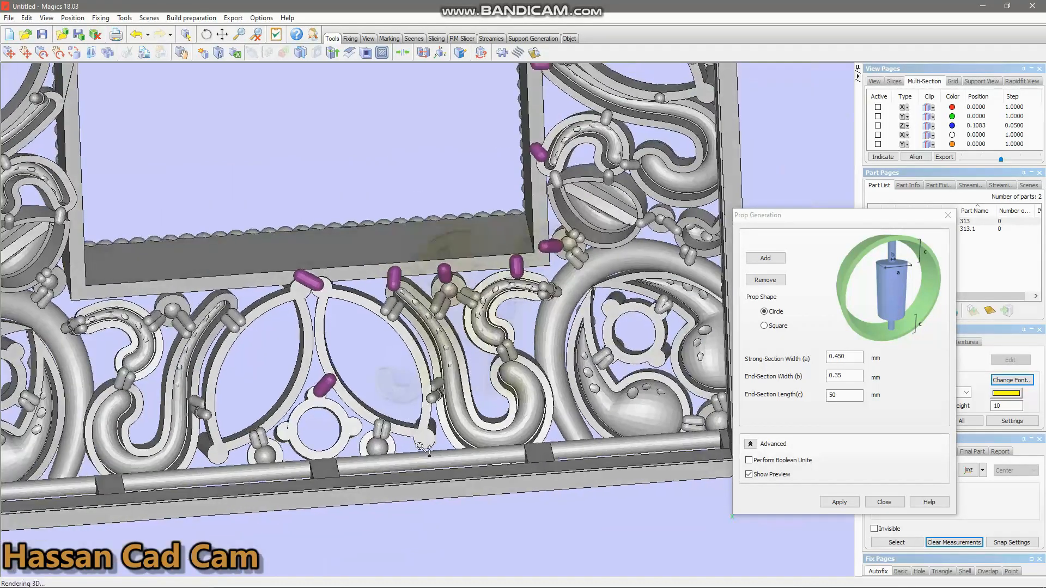
pyautogui.scroll(1, 423, 438)
pyautogui.click(423, 444)
pyautogui.click(328, 427)
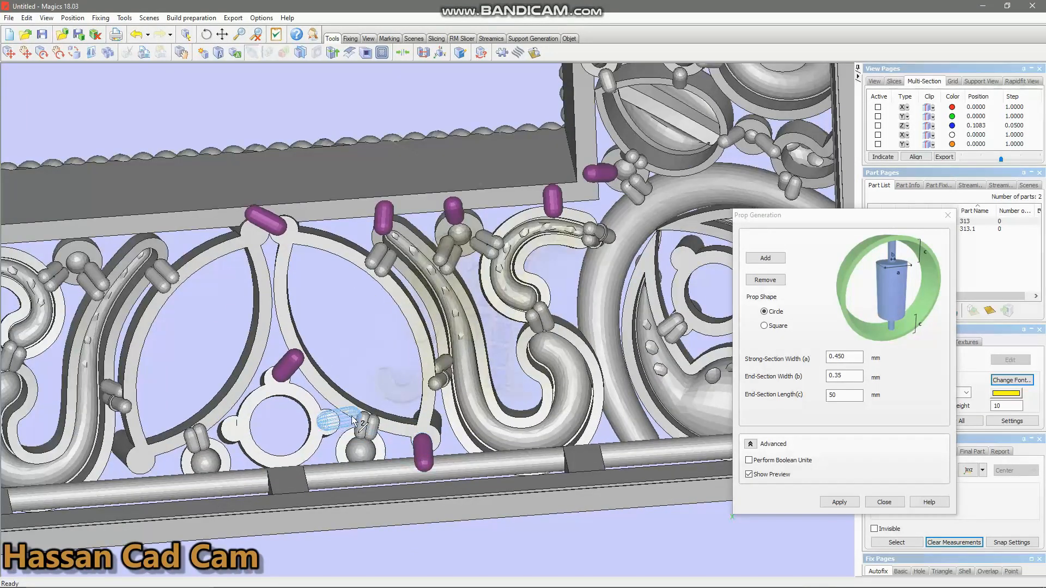
# Add short props joining the bead beside the lower ring and both sides of the neighbouring S-scroll's base to the bottom rail.
pyautogui.moveTo(374, 477); pyautogui.dragTo(348, 476, button='right')
pyautogui.scroll(1, 349, 479)
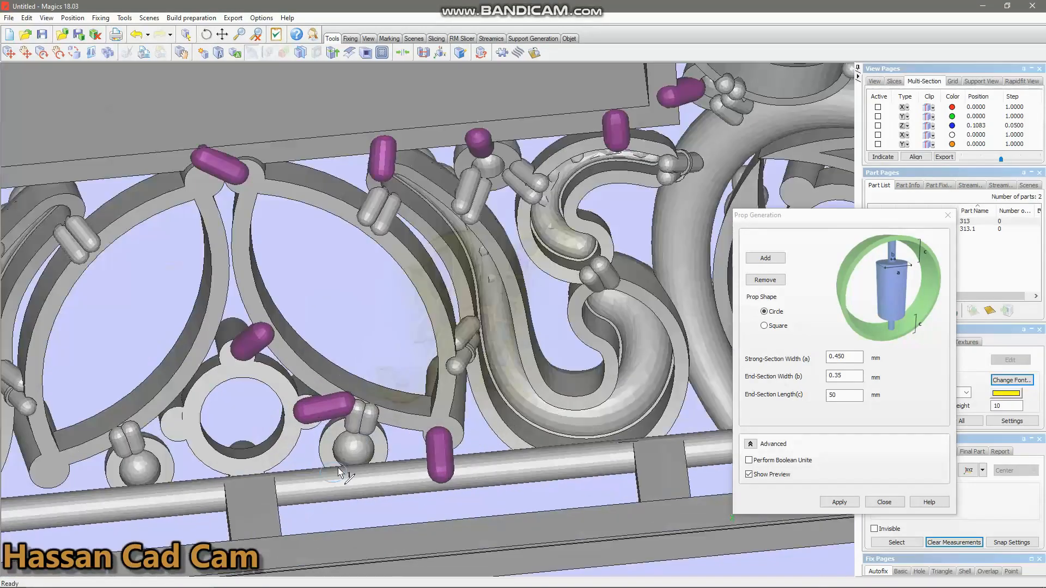
pyautogui.scroll(-3, 422, 459)
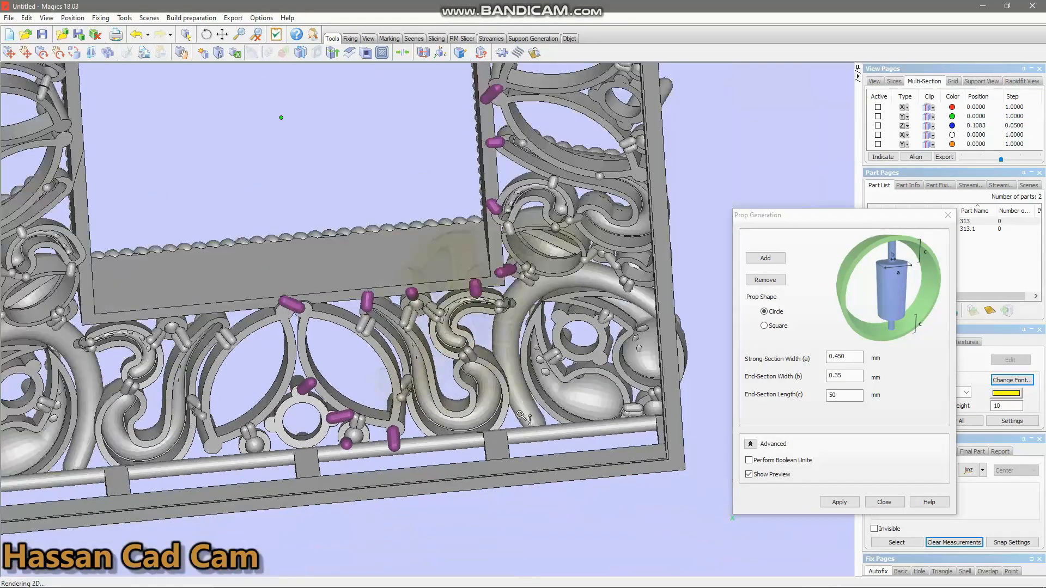
pyautogui.scroll(3, 421, 459)
pyautogui.scroll(1, 422, 459)
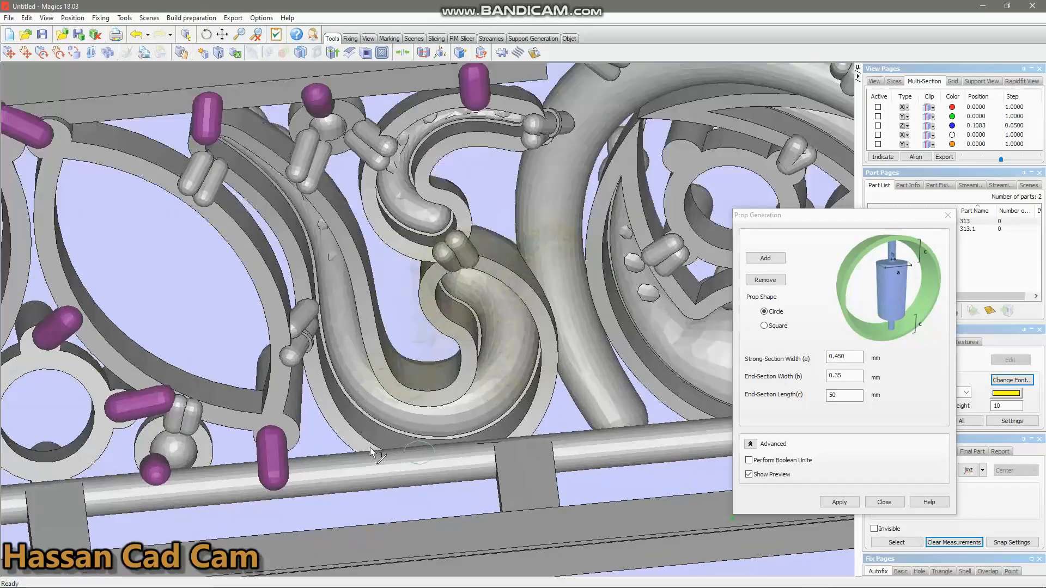
pyautogui.click(530, 434)
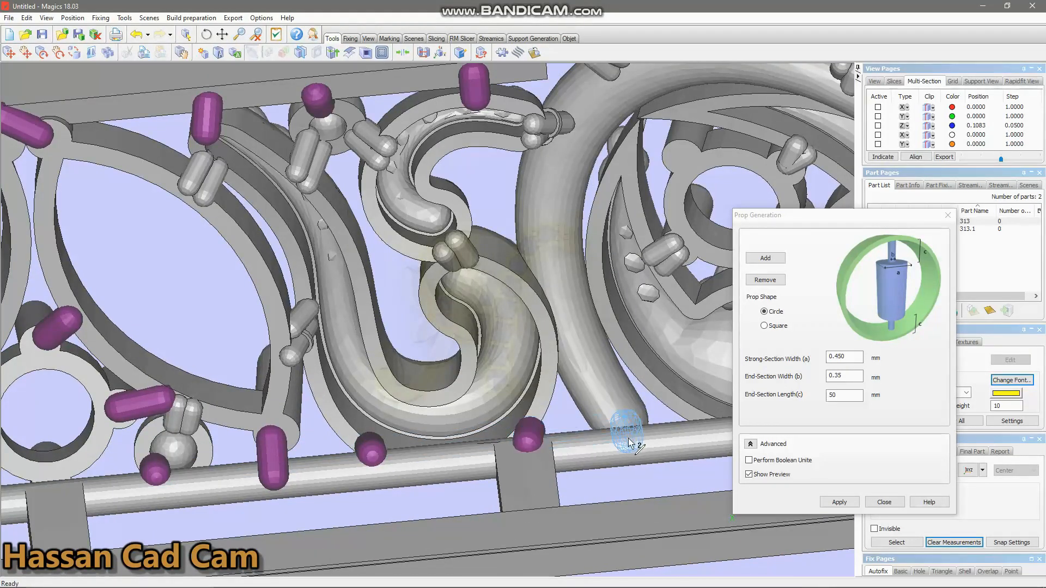
# Add props joining the large corner arc to the bottom rail, the adjacent teardrop and the neighbouring S-scroll.
pyautogui.scroll(-3, 535, 407)
pyautogui.scroll(3, 502, 324)
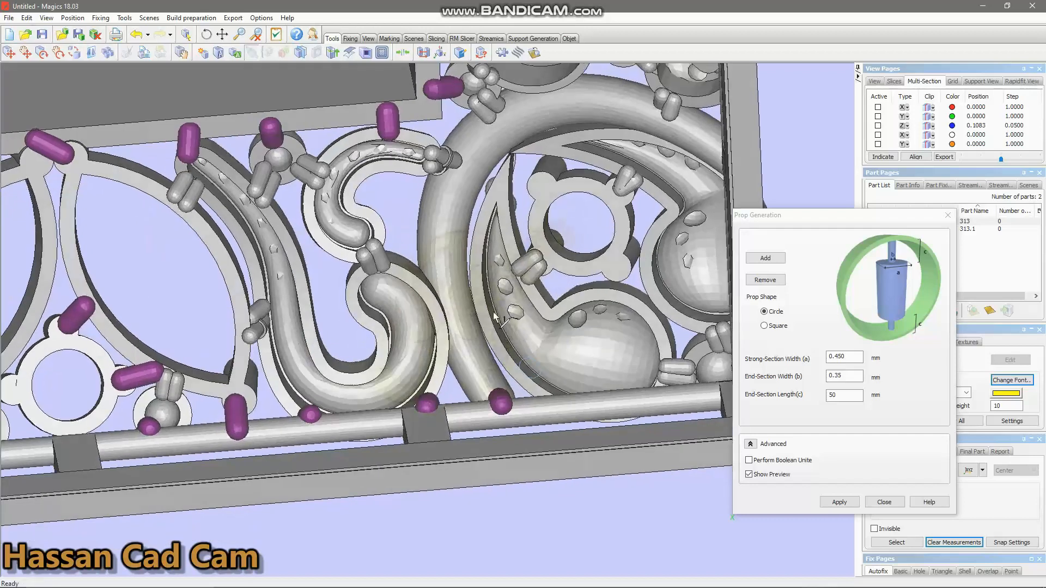
pyautogui.click(476, 306)
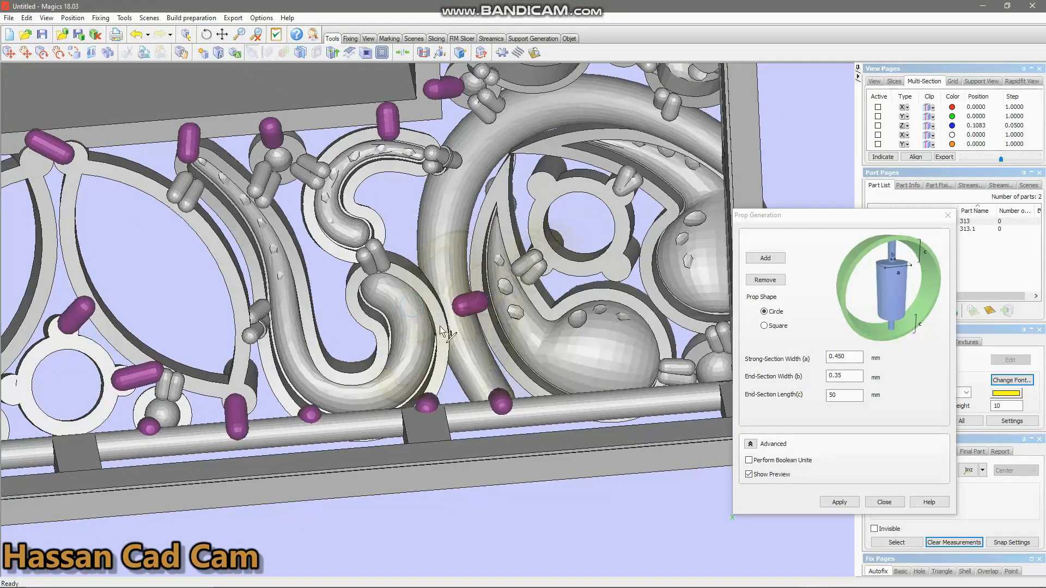
pyautogui.scroll(-3, 449, 329)
pyautogui.scroll(4, 482, 204)
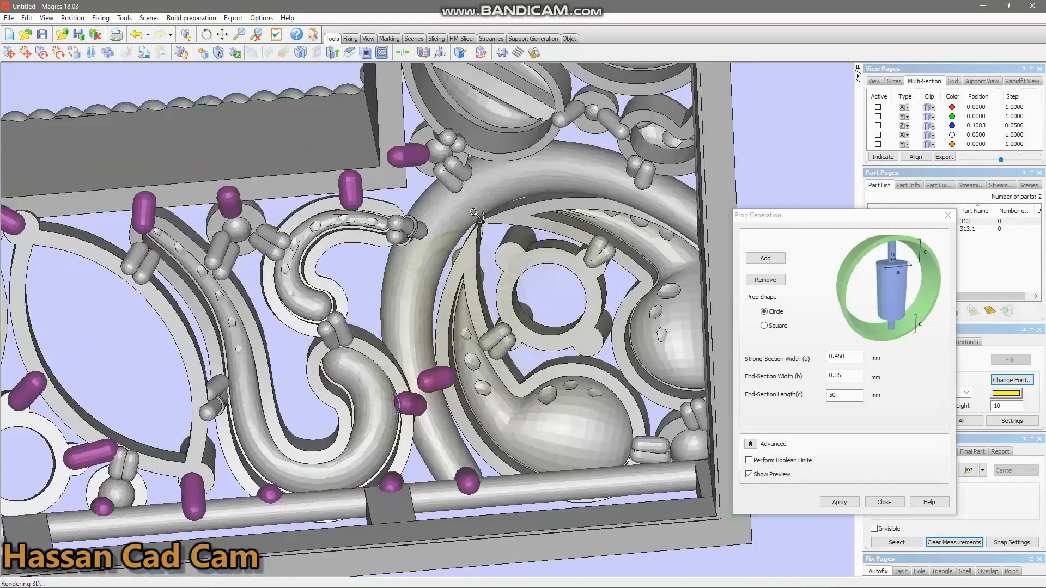
# Add two crossing props joining the pointed tips of the corner teardrops to the surrounding arc.
pyautogui.click(479, 217)
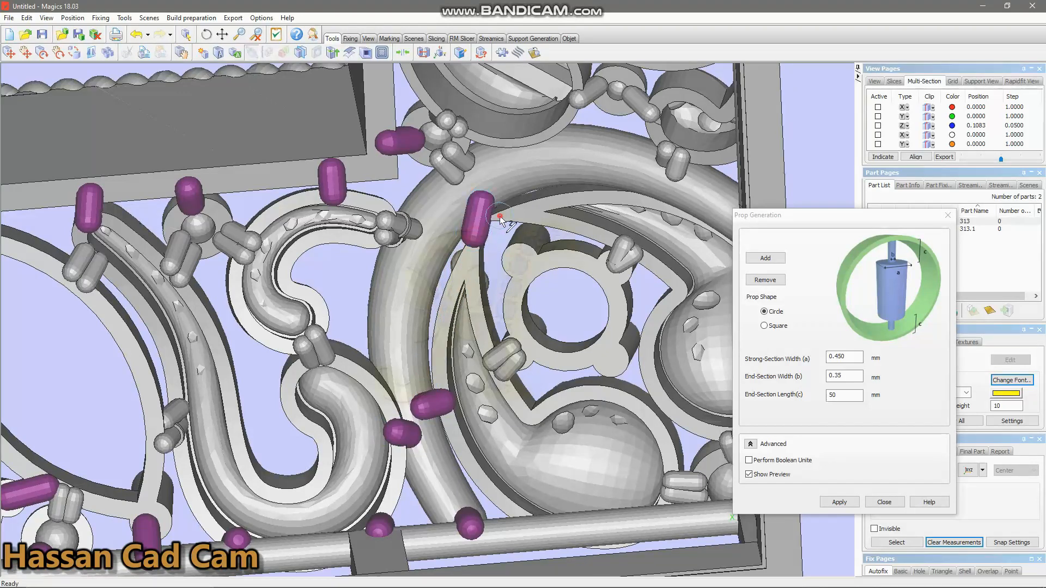
pyautogui.click(453, 219)
pyautogui.scroll(-3, 458, 229)
pyautogui.scroll(3, 502, 276)
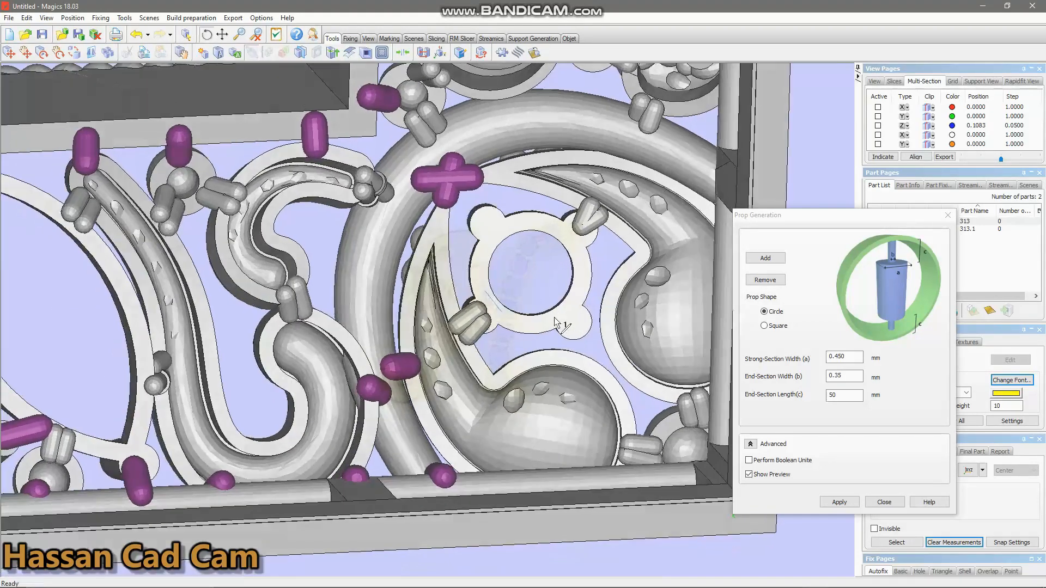
# Add props from the corner ring's lower-right lobe to each of the two adjacent teardrops.
pyautogui.click(571, 328)
pyautogui.click(573, 354)
pyautogui.click(584, 322)
pyautogui.click(606, 324)
pyautogui.scroll(-3, 478, 229)
pyautogui.scroll(3, 472, 251)
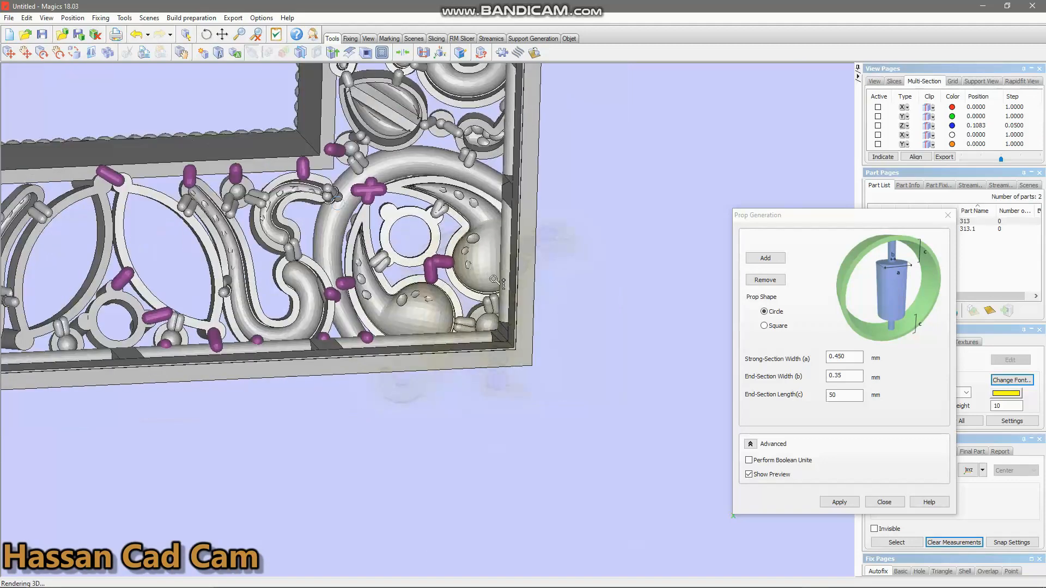
# Add props joining both sides of the right-hand S-scroll's bend and the leaf tip above it to the outer side rail.
pyautogui.scroll(-3, 472, 251)
pyautogui.scroll(3, 410, 272)
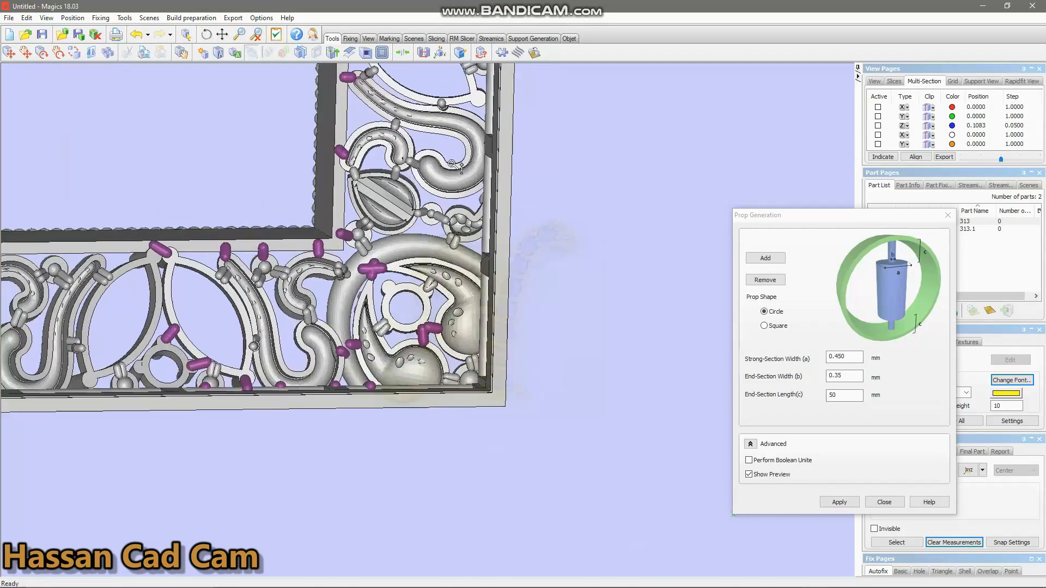
pyautogui.scroll(-3, 409, 272)
pyautogui.scroll(4, 432, 244)
pyautogui.moveTo(433, 251); pyautogui.dragTo(458, 250, button='right')
pyautogui.scroll(2, 492, 143)
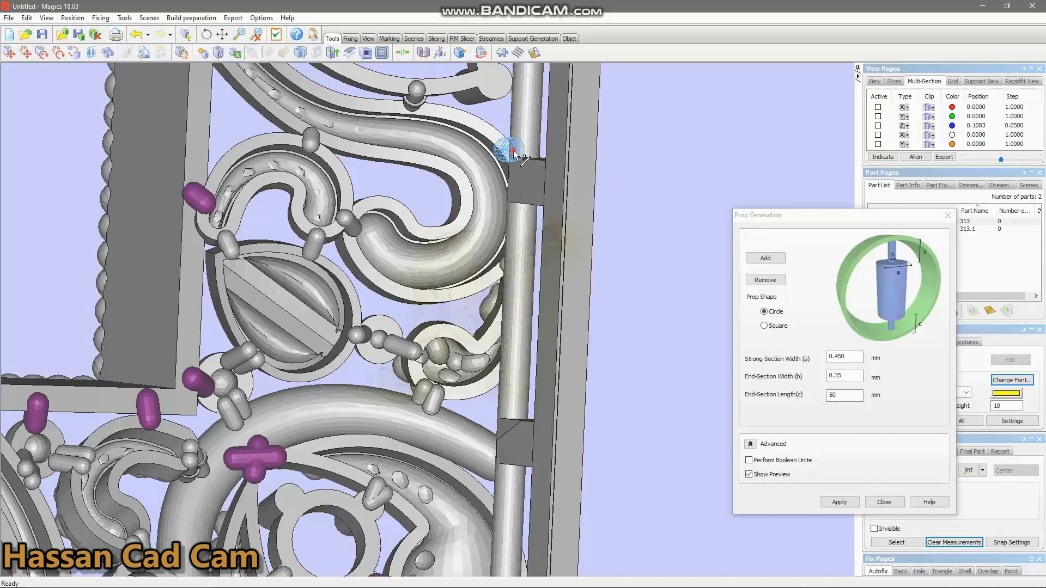
pyautogui.click(505, 265)
pyautogui.scroll(-3, 500, 245)
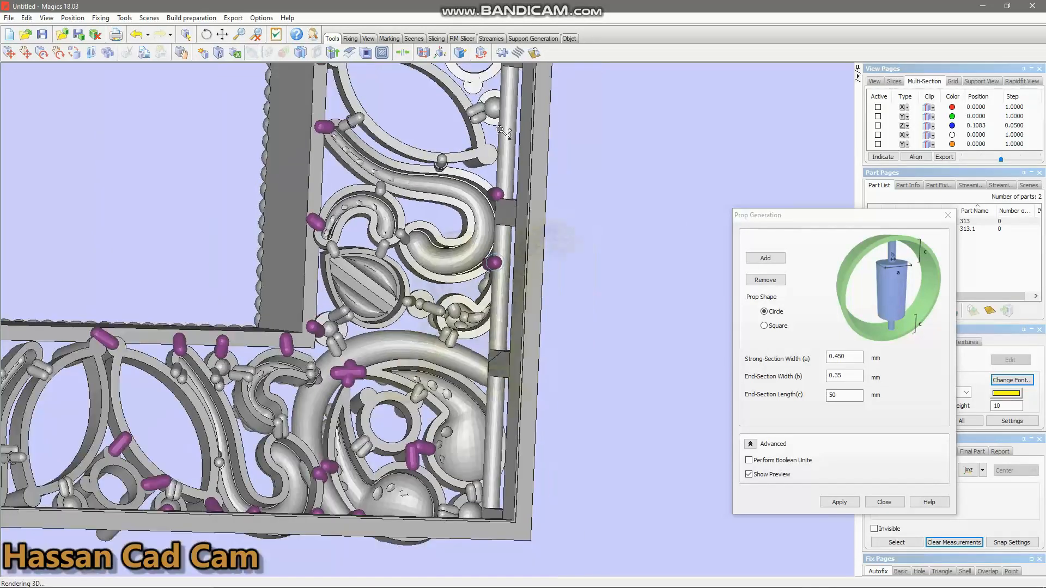
pyautogui.scroll(3, 497, 168)
pyautogui.click(495, 164)
# Add props from the right-side ring's lower and inner lobes to the adjacent leaf, and generate all the placed props without Boolean unite.
pyautogui.scroll(-4, 452, 161)
pyautogui.moveTo(453, 160); pyautogui.dragTo(405, 200, button='right')
pyautogui.scroll(-1, 436, 108)
pyautogui.moveTo(436, 108); pyautogui.dragTo(424, 197, button='middle')
pyautogui.scroll(4, 435, 170)
pyautogui.scroll(4, 475, 232)
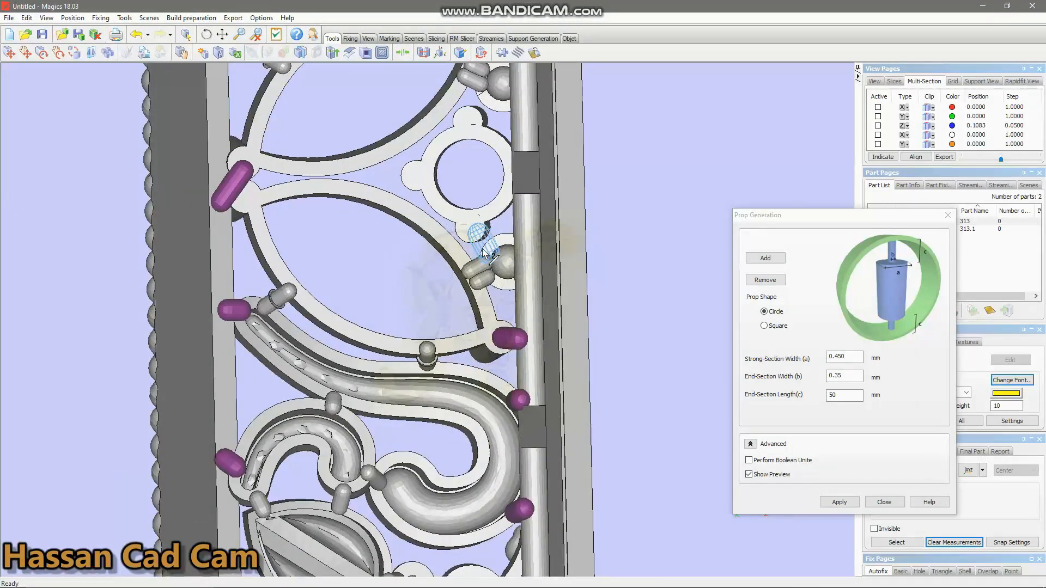
pyautogui.click(489, 254)
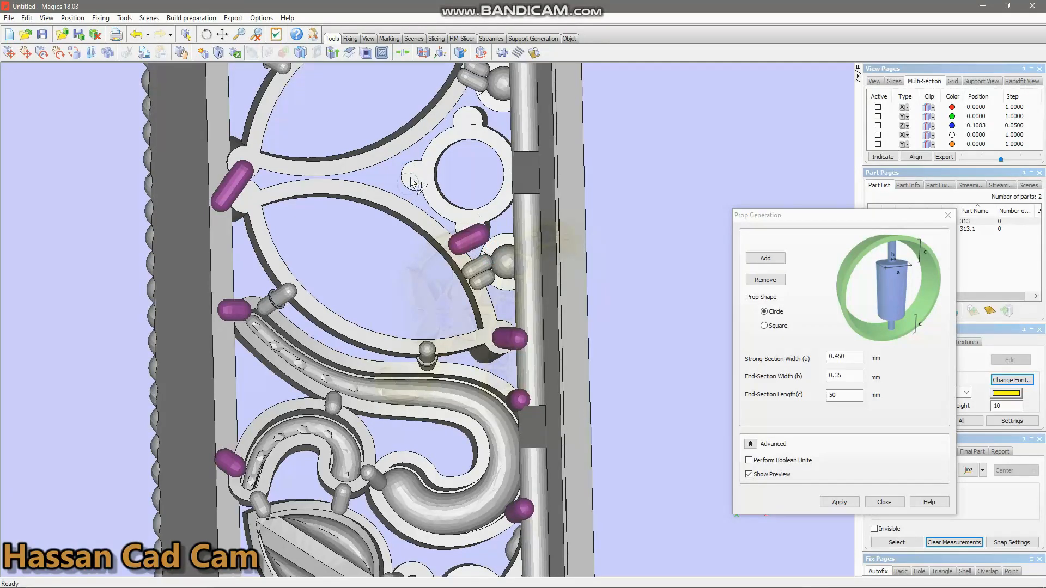
pyautogui.click(408, 184)
pyautogui.scroll(-5, 510, 220)
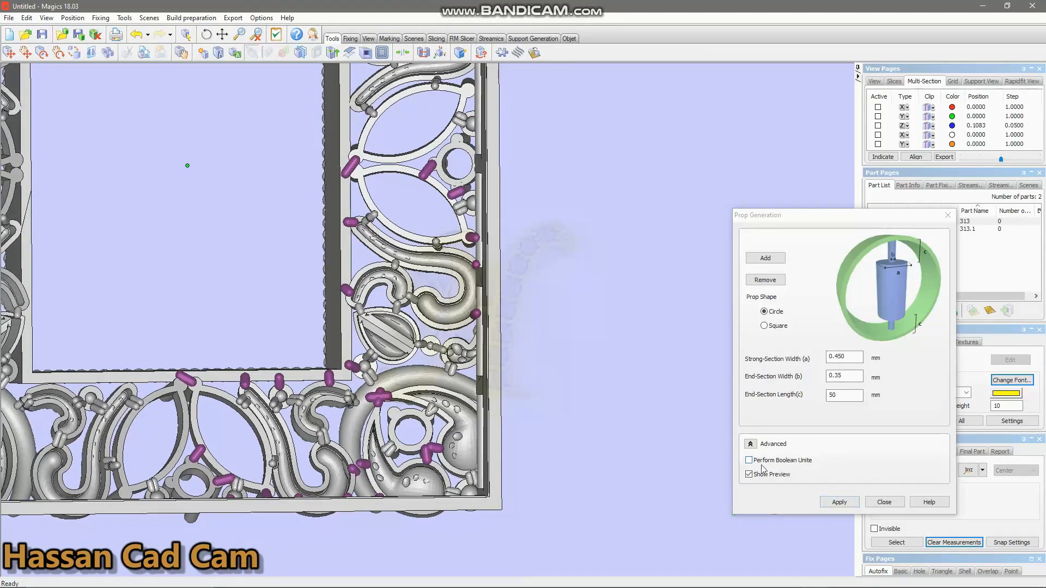
pyautogui.click(844, 503)
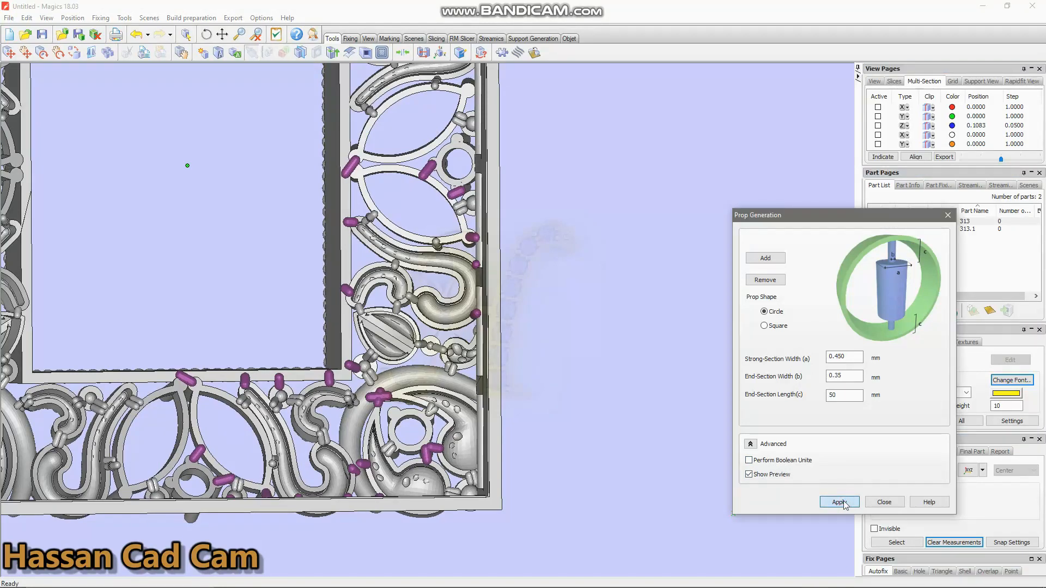